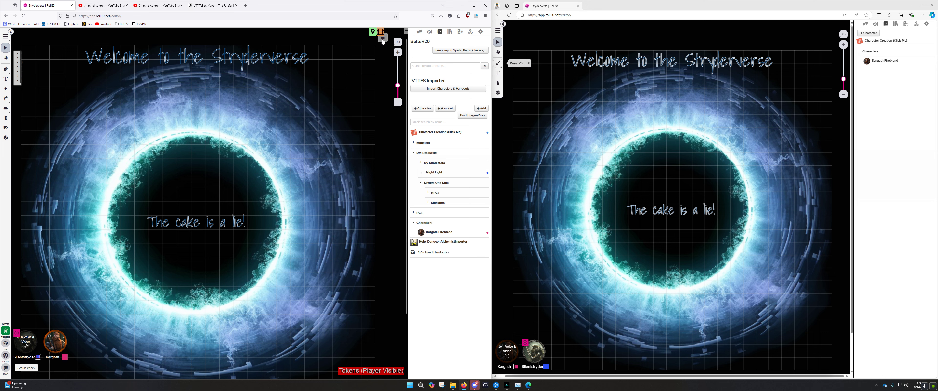
Move the player bookmark from Home Page to New Page 1 so the players see the beach map
{"action": "left_click", "coordinate": [380, 32]}
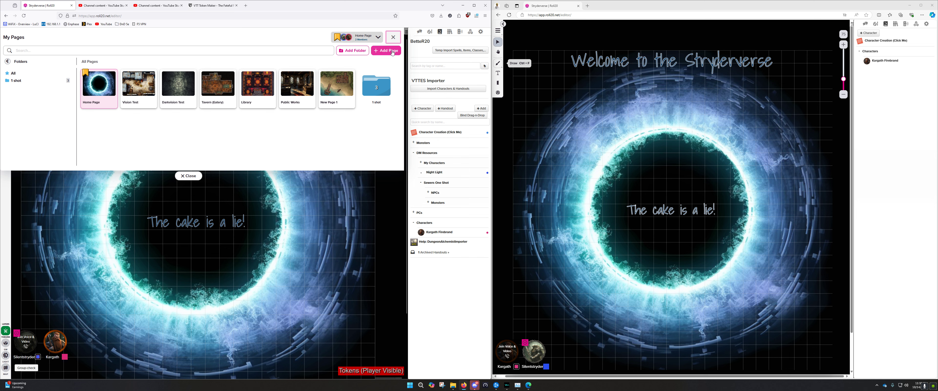
{"action": "left_click", "coordinate": [186, 176]}
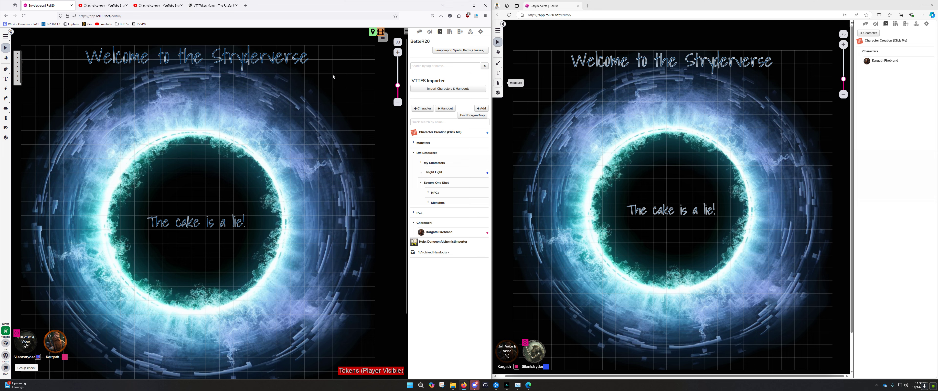
{"action": "left_click", "coordinate": [382, 38]}
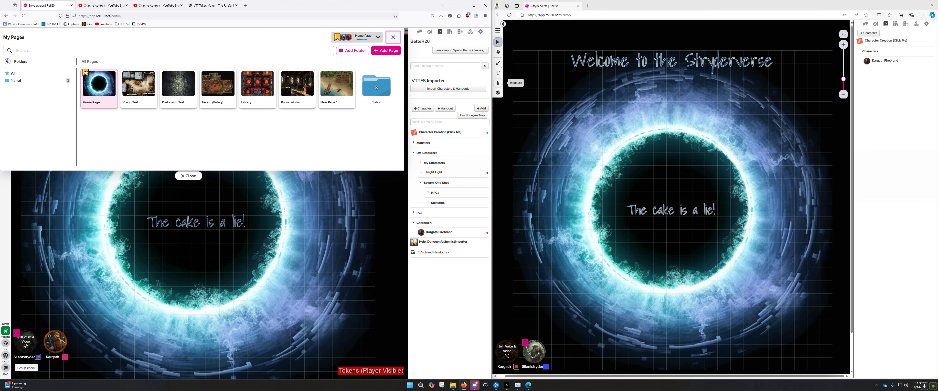
{"action": "left_click_drag", "start_coordinate": [86, 72], "coordinate": [337, 88]}
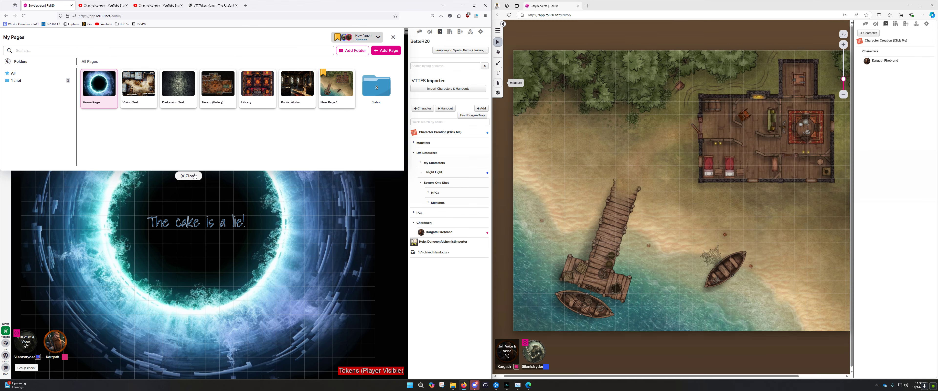
{"action": "left_click", "coordinate": [188, 175]}
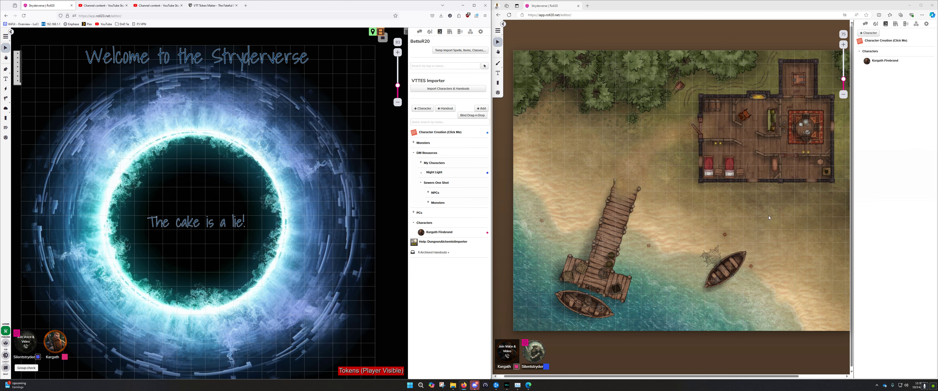
In the player window, place the Kargath token on the beach and try to add Bandit Captain and Bandit tokens from a "bandit" compendium search
{"action": "left_click_drag", "start_coordinate": [885, 61], "coordinate": [578, 162]}
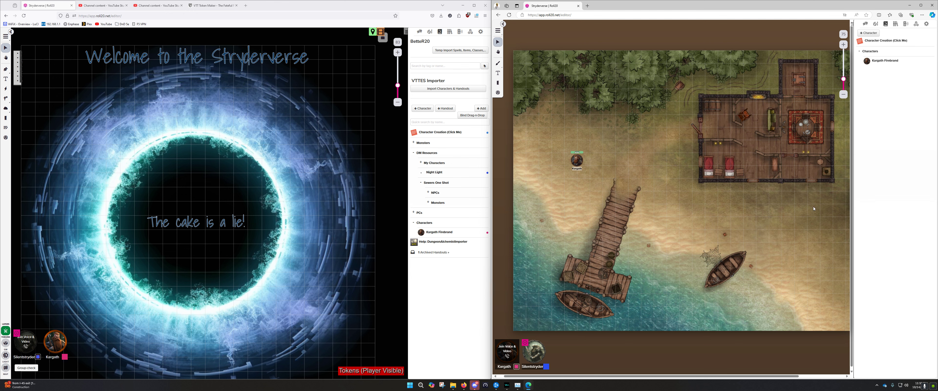
{"action": "left_click", "coordinate": [895, 24]}
{"action": "left_click", "coordinate": [886, 41]}
{"action": "type", "text": "bar"}
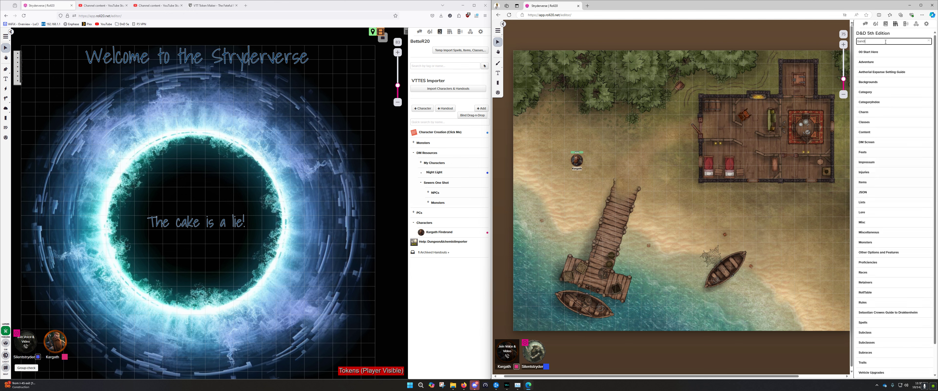
{"action": "key", "text": "Return"}
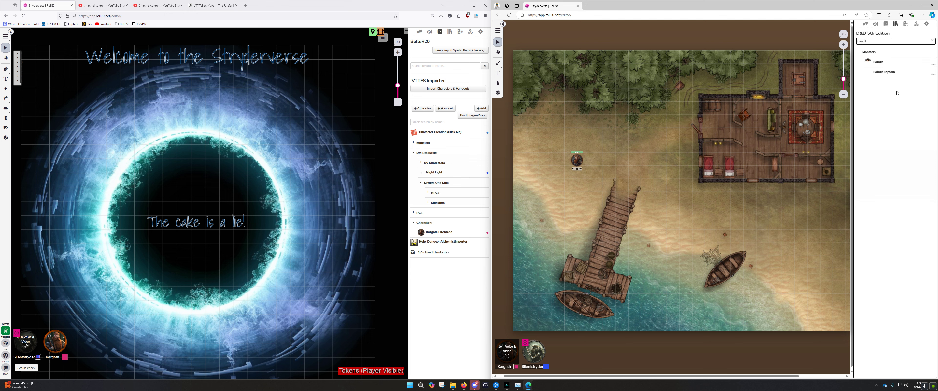
{"action": "left_click_drag", "start_coordinate": [884, 72], "coordinate": [761, 109]}
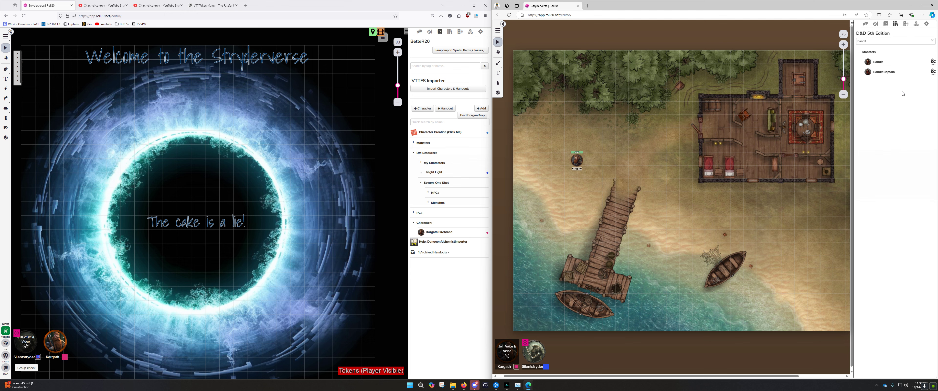
{"action": "left_click_drag", "start_coordinate": [877, 62], "coordinate": [789, 150]}
{"action": "left_click", "coordinate": [886, 24]}
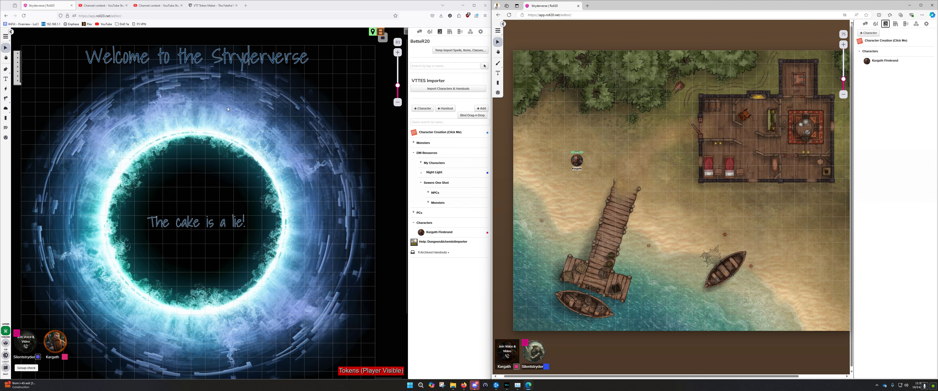
Switch the GM view to New Page 1 and close the page list
{"action": "left_click", "coordinate": [383, 42]}
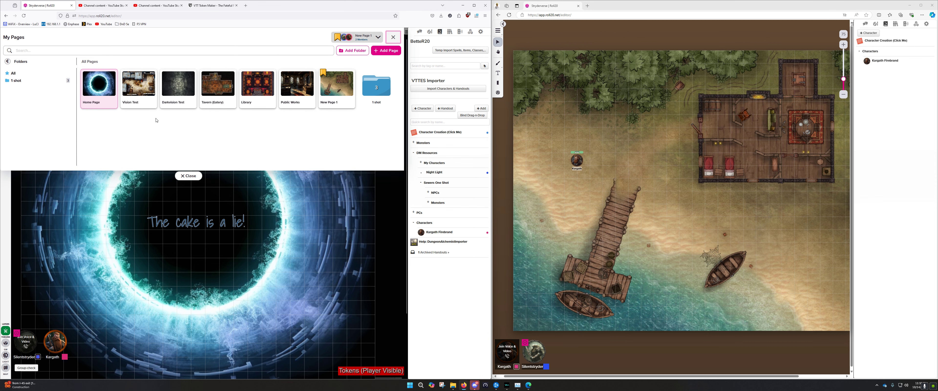
{"action": "left_click", "coordinate": [337, 88]}
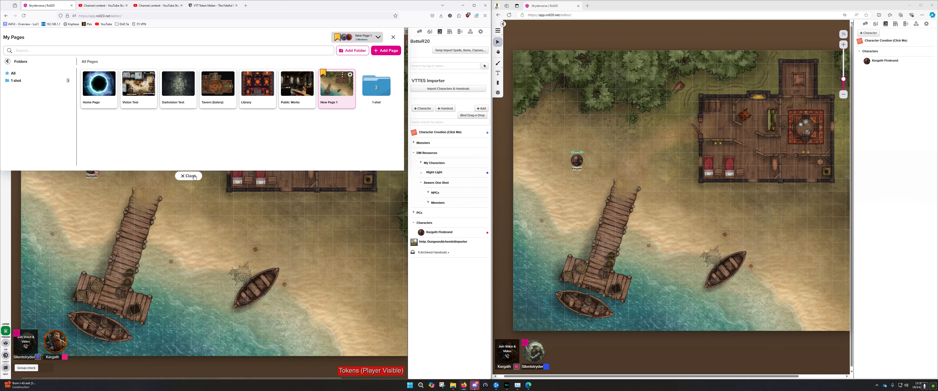
{"action": "left_click", "coordinate": [394, 37]}
Search the GM compendium for "bandit", place Bandit Captain and Bandit tokens around the house's round table, and close their character sheets
{"action": "left_click", "coordinate": [450, 32]}
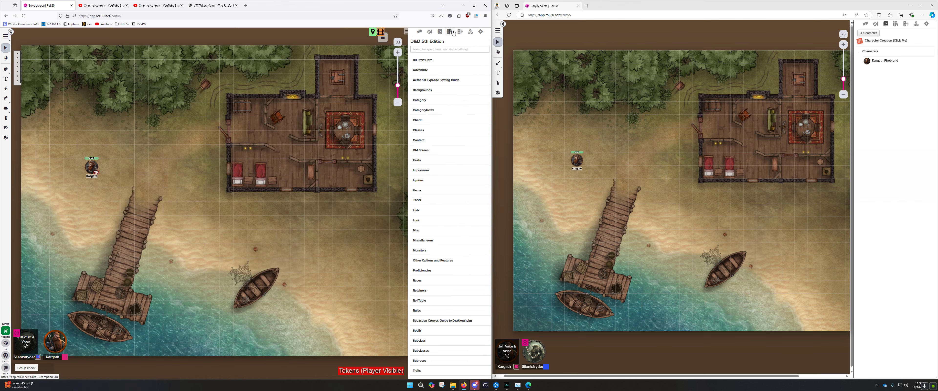
{"action": "left_click", "coordinate": [443, 48]}
{"action": "type", "text": "bandit"}
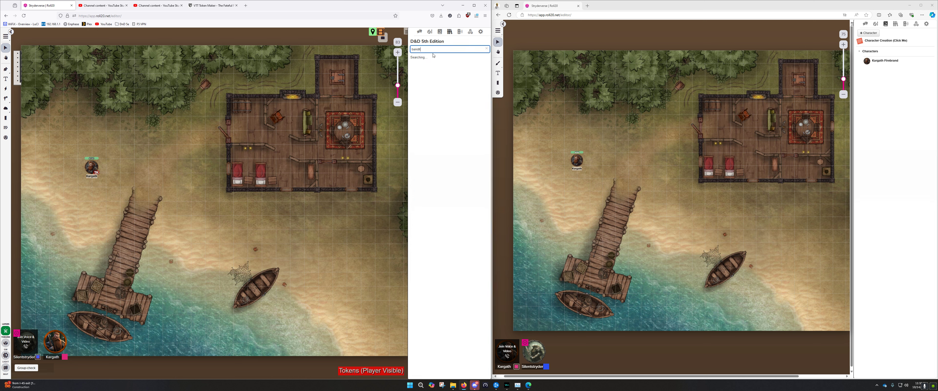
{"action": "left_click_drag", "start_coordinate": [443, 81], "coordinate": [360, 135]}
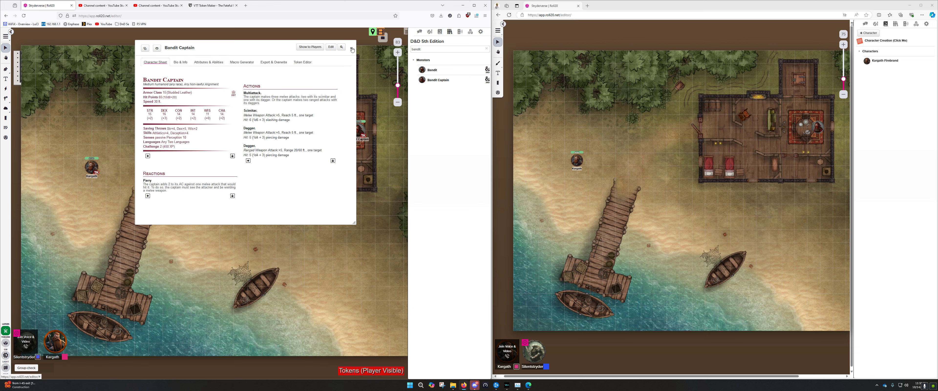
{"action": "left_click", "coordinate": [351, 49]}
{"action": "left_click_drag", "start_coordinate": [432, 70], "coordinate": [327, 124]}
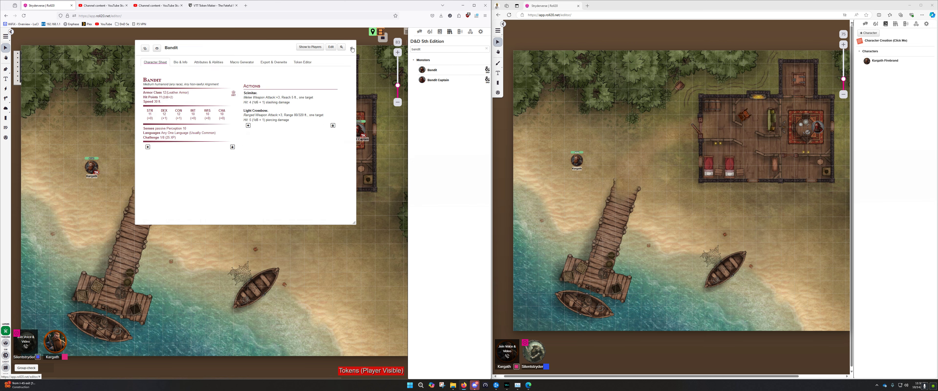
{"action": "left_click", "coordinate": [352, 49]}
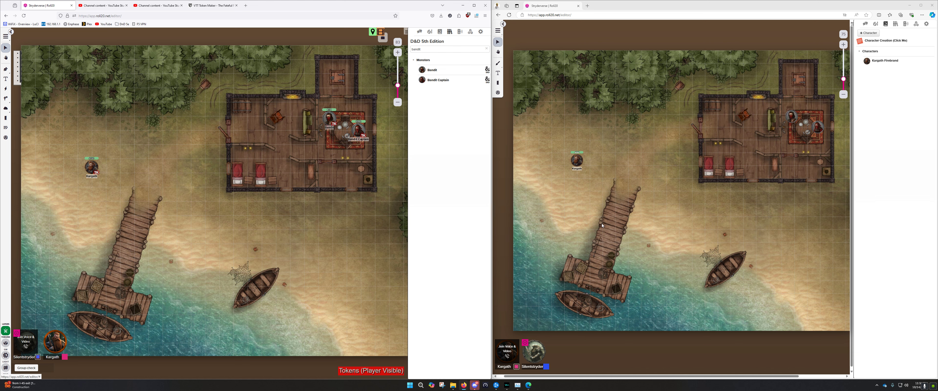
In the player window, move the Kargath token around the beach and delete it
{"action": "left_click_drag", "start_coordinate": [577, 164], "coordinate": [623, 159]}
{"action": "left_click", "coordinate": [801, 122]}
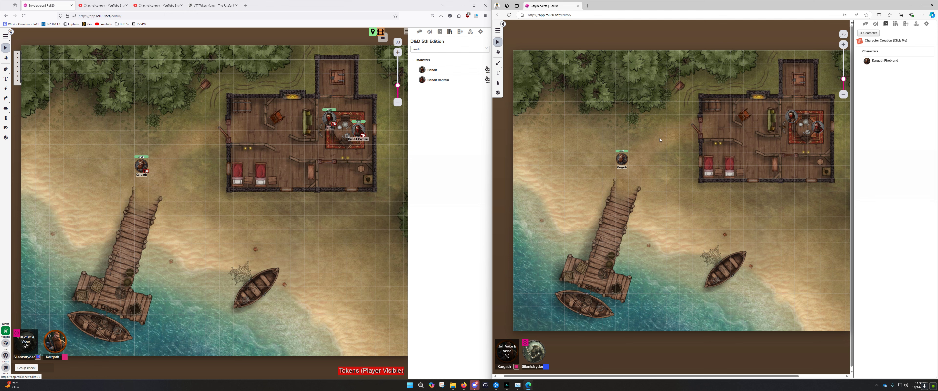
{"action": "left_click_drag", "start_coordinate": [625, 160], "coordinate": [549, 147]}
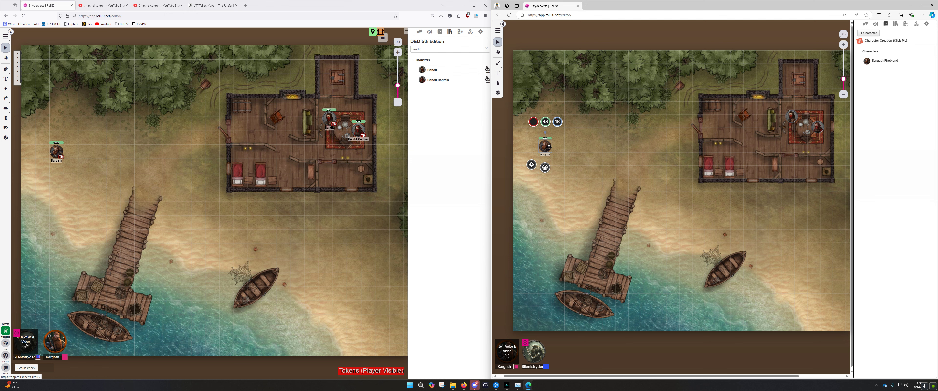
{"action": "key", "text": "Delete"}
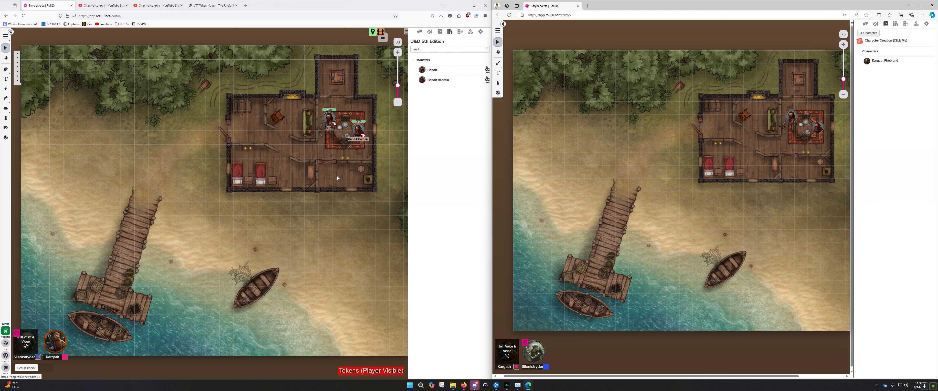
Draw a red (#FF0000) unfilled rectangle on the page background layer, marking a starting area at the beach's west edge
{"action": "left_click", "coordinate": [6, 368]}
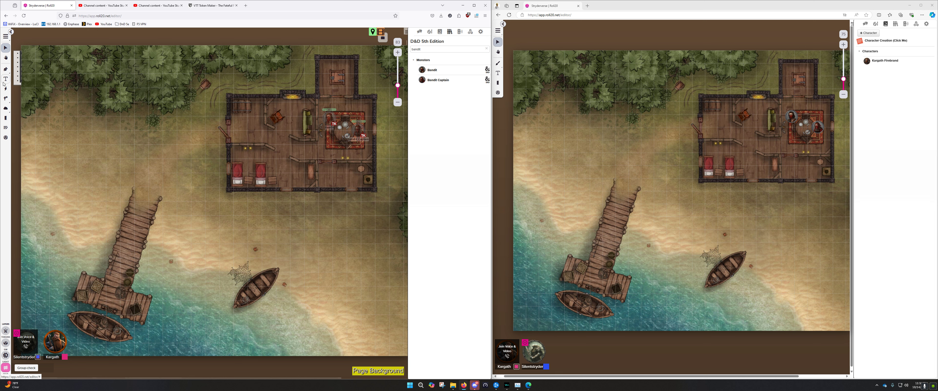
{"action": "left_click", "coordinate": [6, 70]}
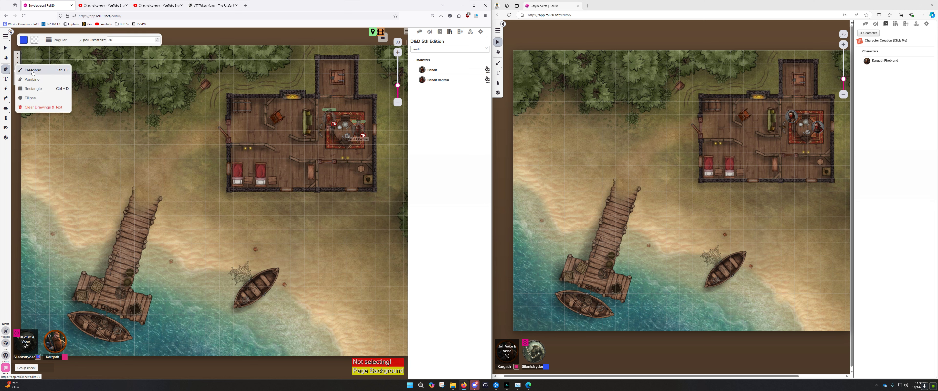
{"action": "left_click", "coordinate": [33, 88]}
{"action": "left_click", "coordinate": [24, 40]}
{"action": "left_click", "coordinate": [75, 53]}
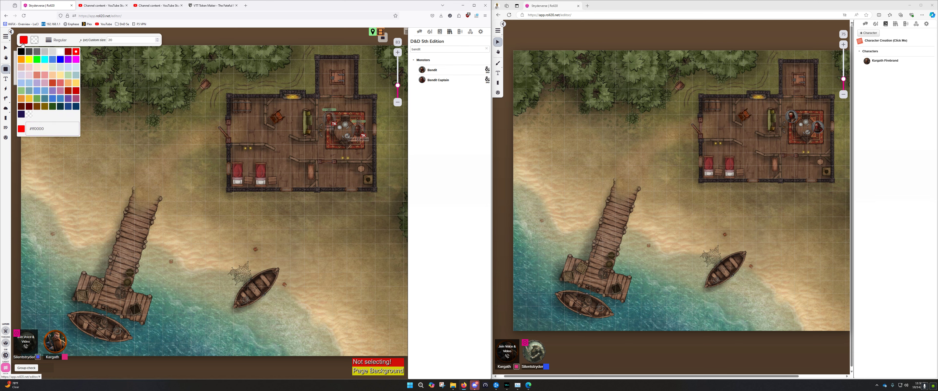
{"action": "left_click", "coordinate": [22, 43]}
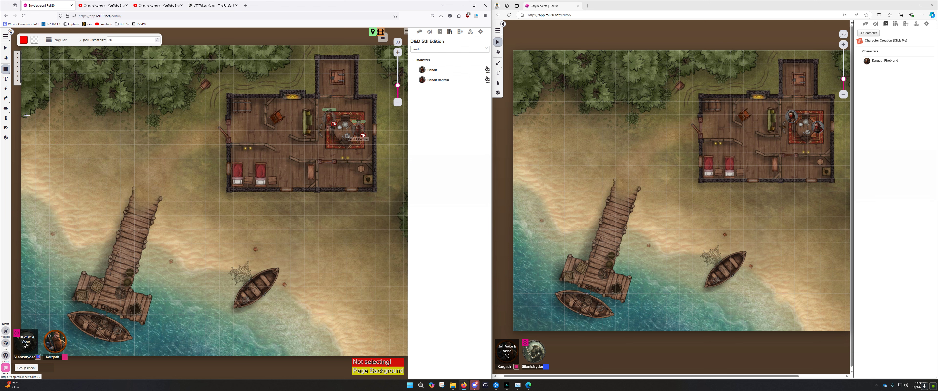
{"action": "left_click_drag", "start_coordinate": [21, 116], "coordinate": [65, 189]}
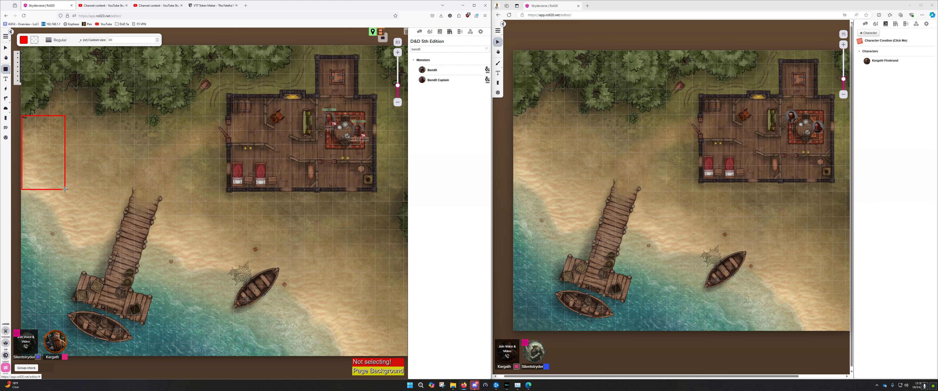
{"action": "left_click_drag", "start_coordinate": [65, 190], "coordinate": [65, 190]}
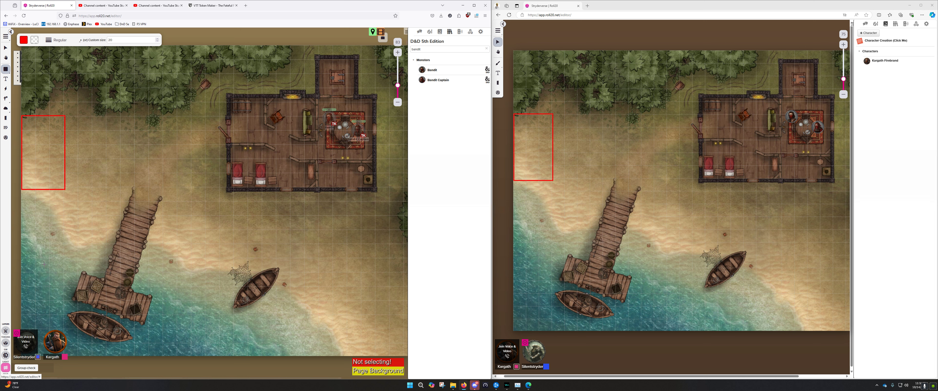
Place two Night Light tokens on the token layer, just east of the red rectangle's upper and lower ends
{"action": "left_click", "coordinate": [5, 331]}
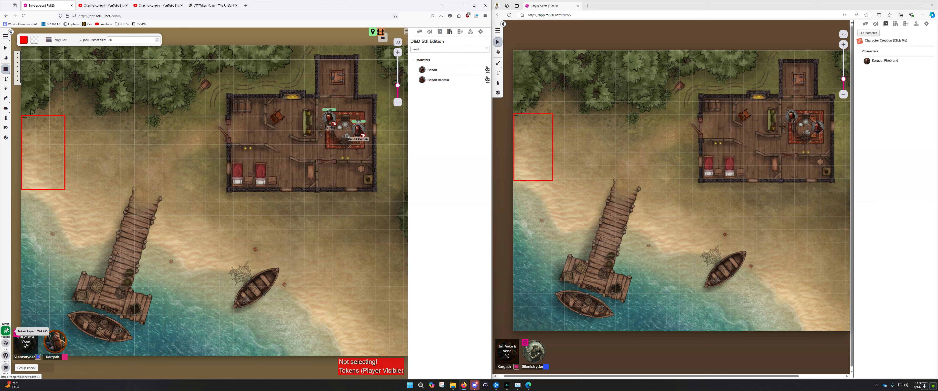
{"action": "left_click", "coordinate": [439, 31]}
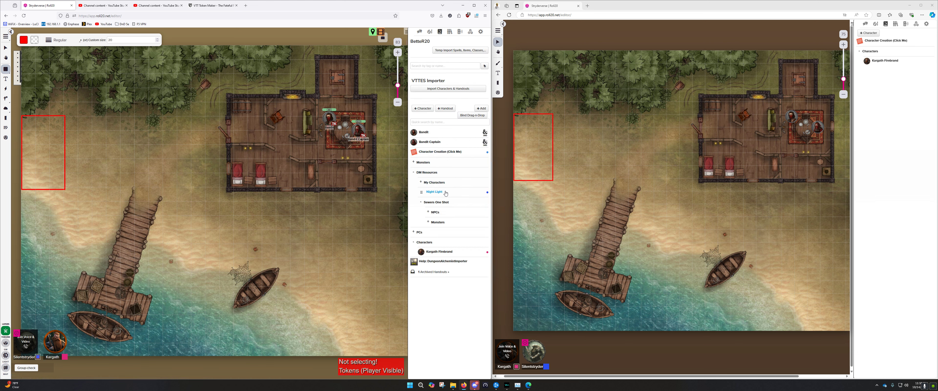
{"action": "mouse_move", "coordinate": [440, 195]}
{"action": "left_mouse_down"}
{"action": "mouse_move", "coordinate": [315, 145]}
{"action": "mouse_move", "coordinate": [91, 125]}
{"action": "left_mouse_up"}
{"action": "mouse_move", "coordinate": [439, 193]}
{"action": "left_mouse_down"}
{"action": "mouse_move", "coordinate": [254, 150]}
{"action": "mouse_move", "coordinate": [87, 184]}
{"action": "left_mouse_up"}
{"action": "left_click", "coordinate": [5, 48]}
Select both Night Light tokens beside the red rectangle and delete them
{"action": "left_click", "coordinate": [88, 125]}
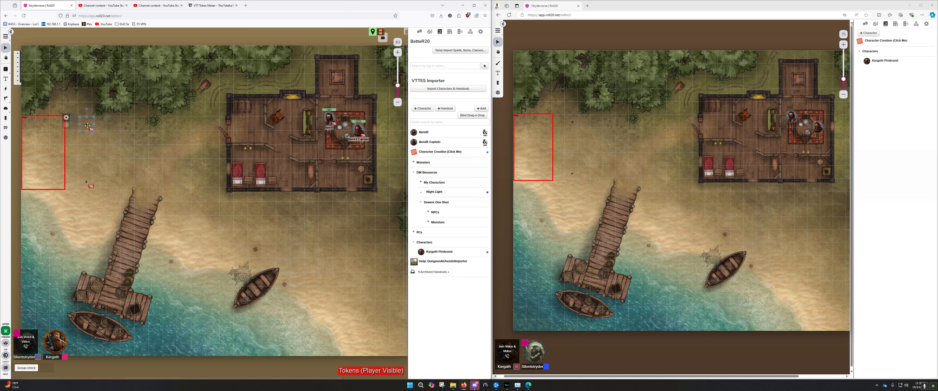
{"action": "left_click", "coordinate": [88, 184], "text": "shift"}
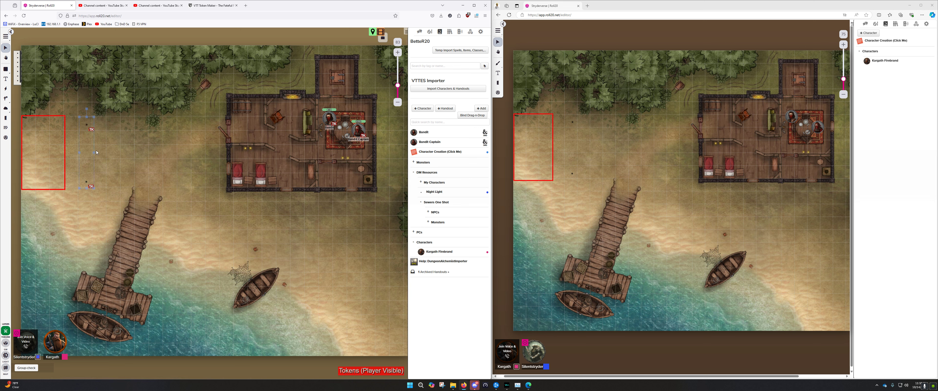
{"action": "left_click_drag", "start_coordinate": [86, 122], "coordinate": [22, 121]}
{"action": "key", "text": "Delete"}
Look at the lighting options in New Page 1's page settings and close them without saving
{"action": "left_click", "coordinate": [382, 38]}
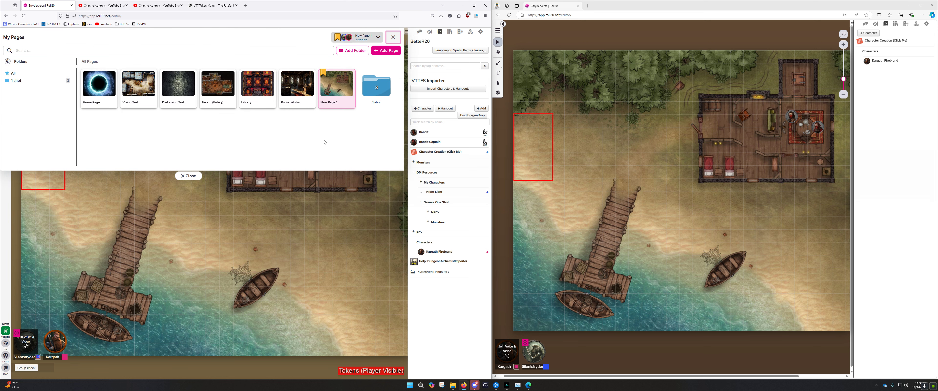
{"action": "left_click", "coordinate": [349, 76]}
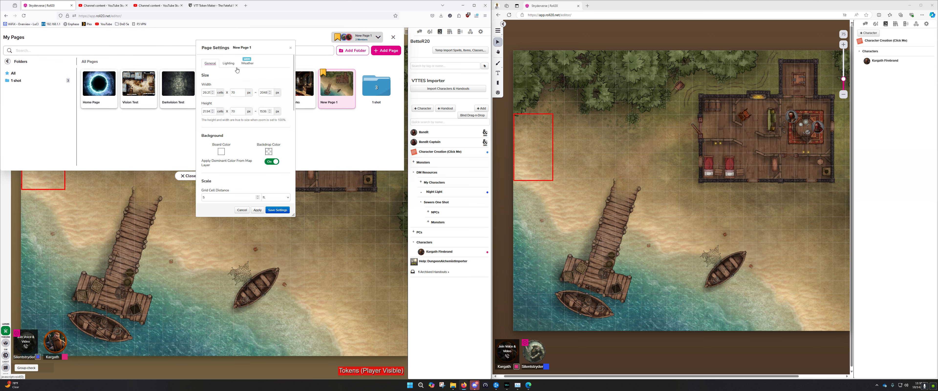
{"action": "left_click", "coordinate": [229, 63]}
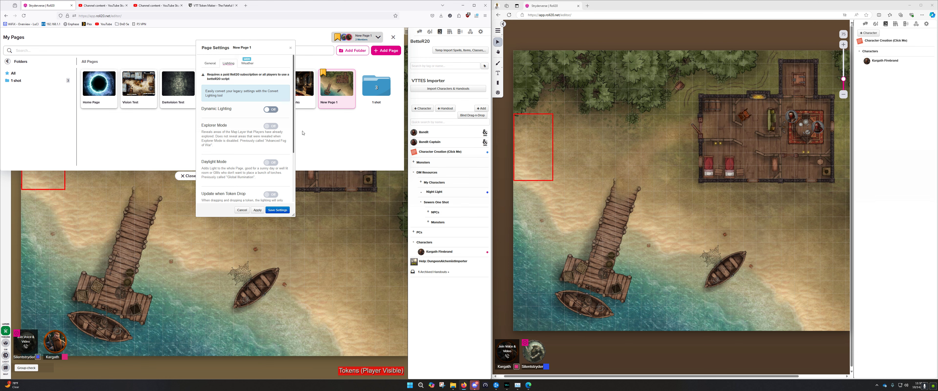
{"action": "left_click", "coordinate": [244, 210]}
{"action": "left_click", "coordinate": [186, 176]}
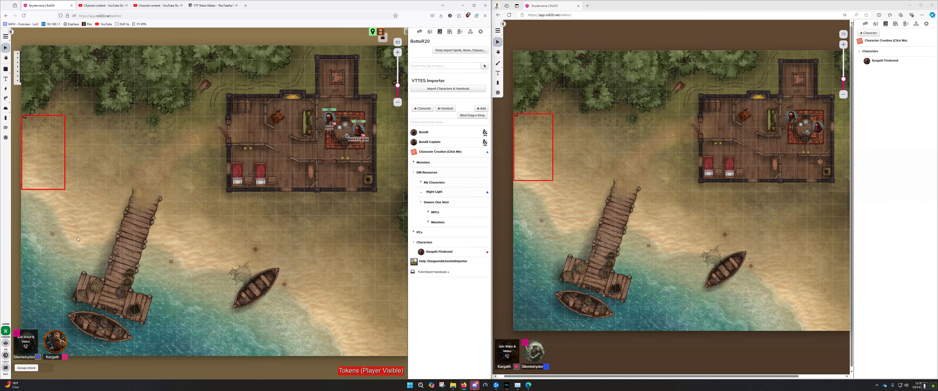
On the lighting layer, start the Place Light tool and agree to enable dynamic lighting for the page
{"action": "left_click", "coordinate": [5, 355]}
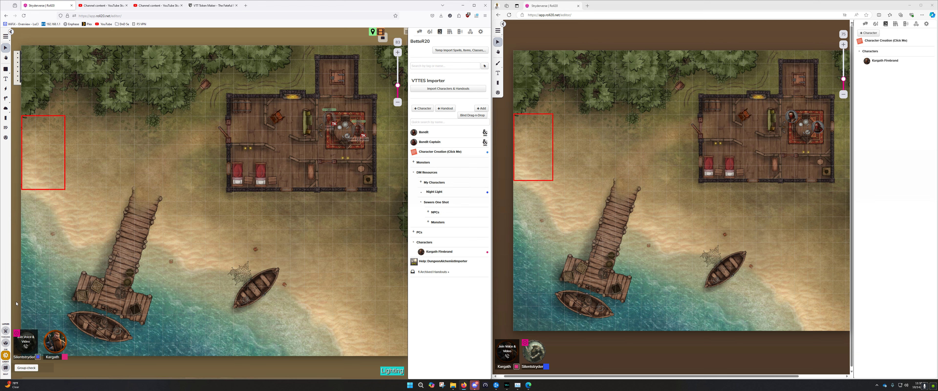
{"action": "left_click", "coordinate": [6, 98]}
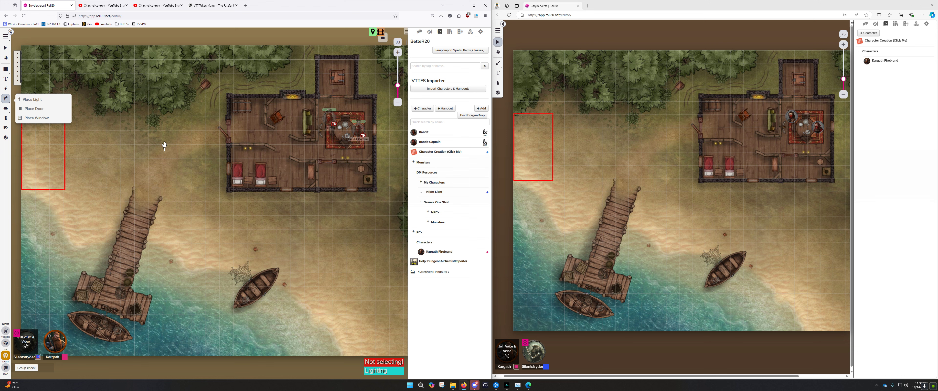
{"action": "left_click", "coordinate": [140, 147]}
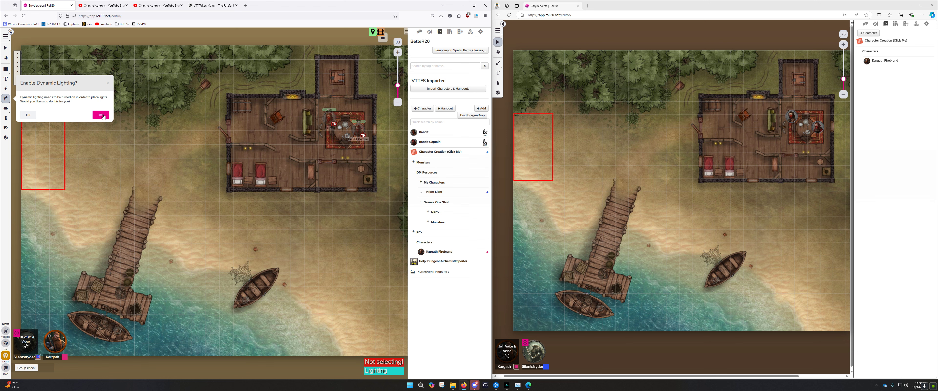
{"action": "left_click", "coordinate": [101, 116]}
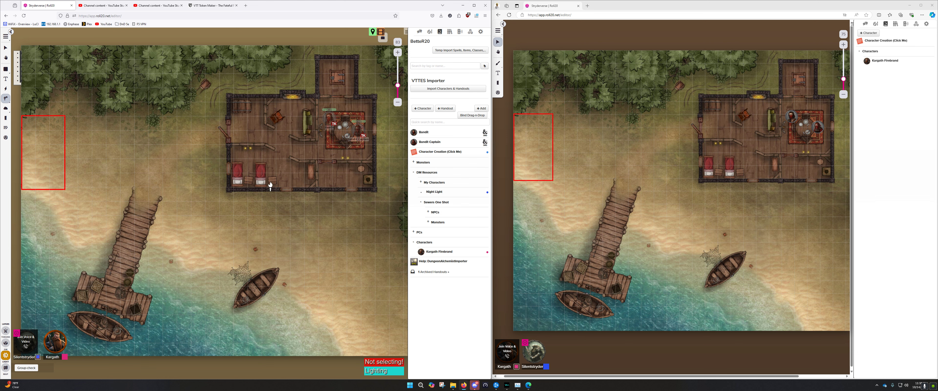
Place four lights inside the house: at the western candles, the southeastern candles, the north wall's fireplace and the dining table
{"action": "left_click", "coordinate": [249, 149]}
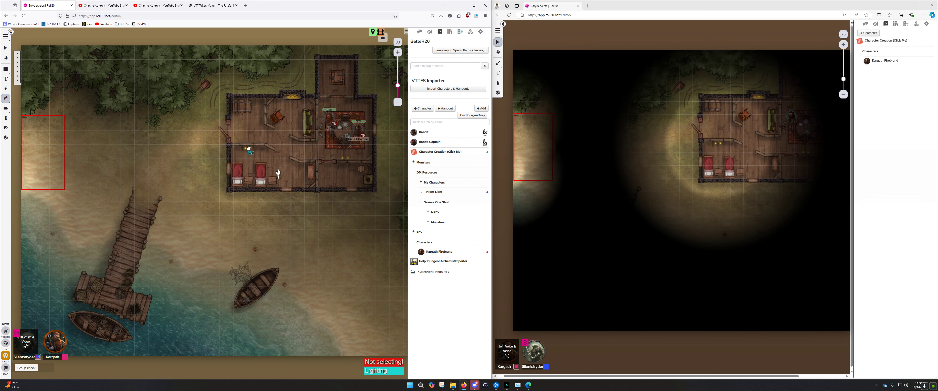
{"action": "left_click", "coordinate": [346, 156]}
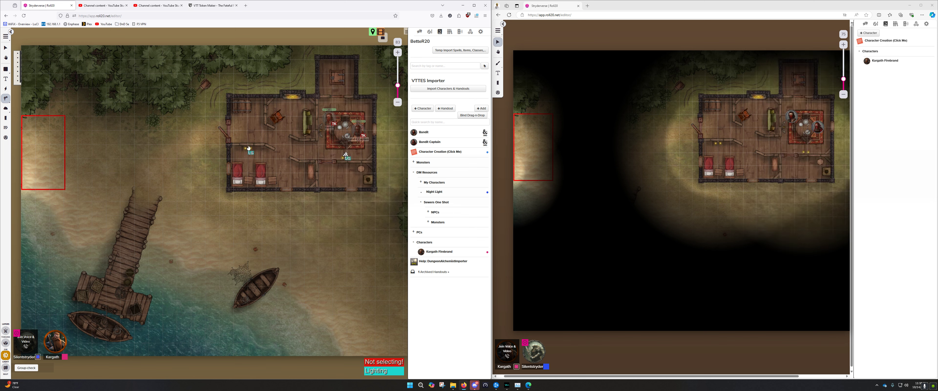
{"action": "left_click", "coordinate": [294, 97]}
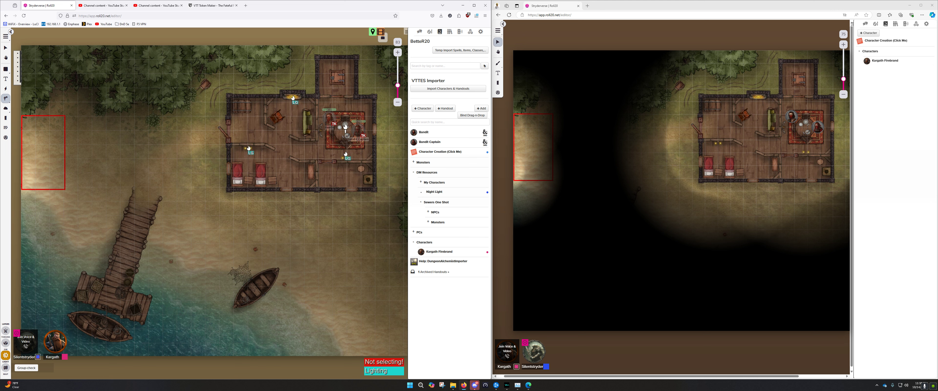
{"action": "left_click", "coordinate": [345, 127]}
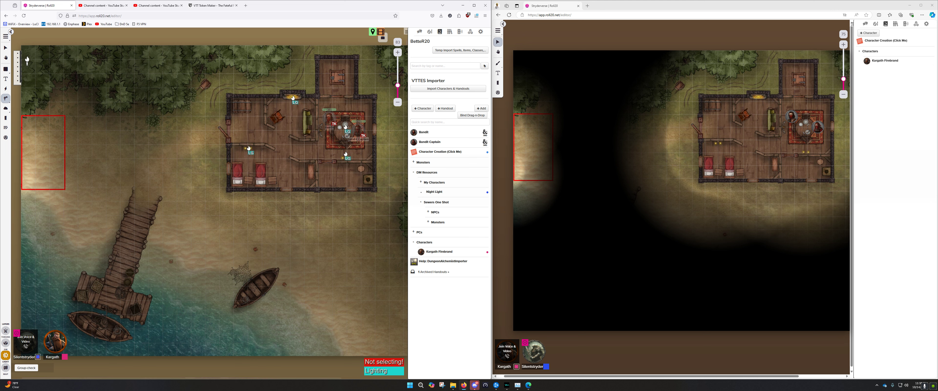
{"action": "left_click", "coordinate": [5, 48]}
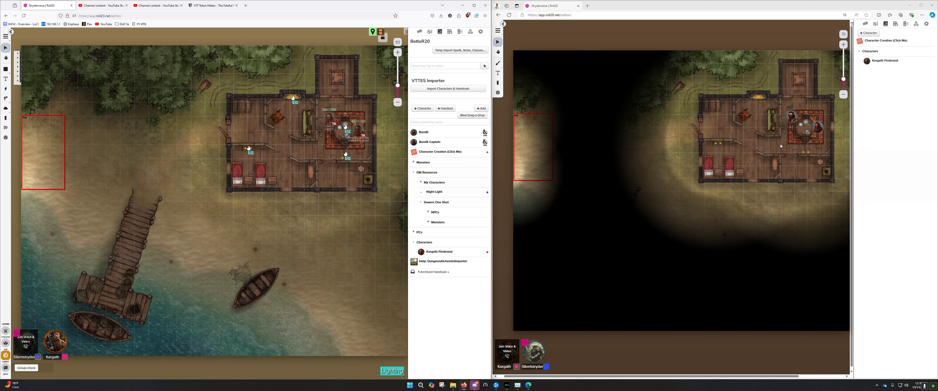
From the player's window, place the Kargath Firebrand token in the red starting area to test its vision, and delete it
{"action": "left_click_drag", "start_coordinate": [883, 64], "coordinate": [526, 122]}
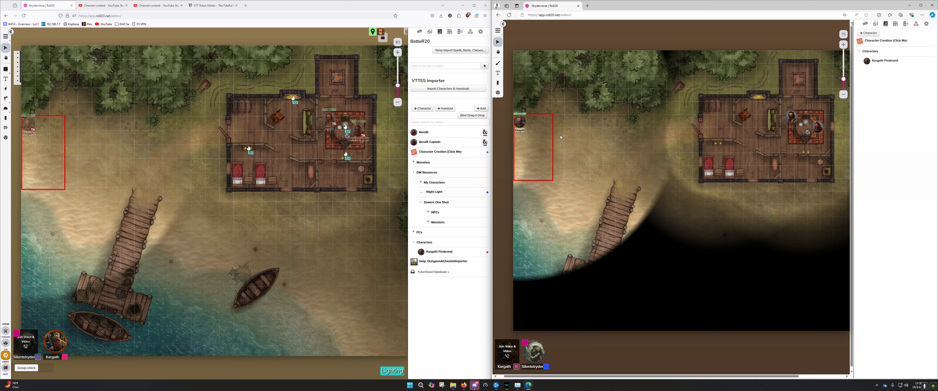
{"action": "left_click", "coordinate": [520, 123]}
{"action": "key", "text": "Delete"}
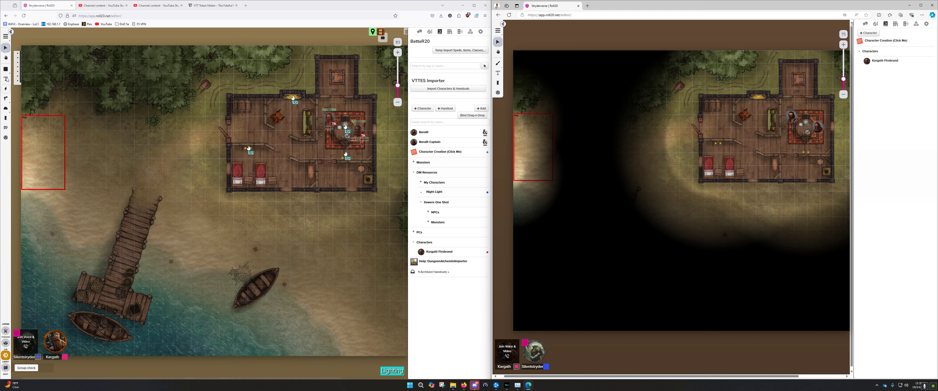
Choose the Pen/Line drawing tool for wall barriers and set its line color to blue
{"action": "left_click", "coordinate": [5, 69]}
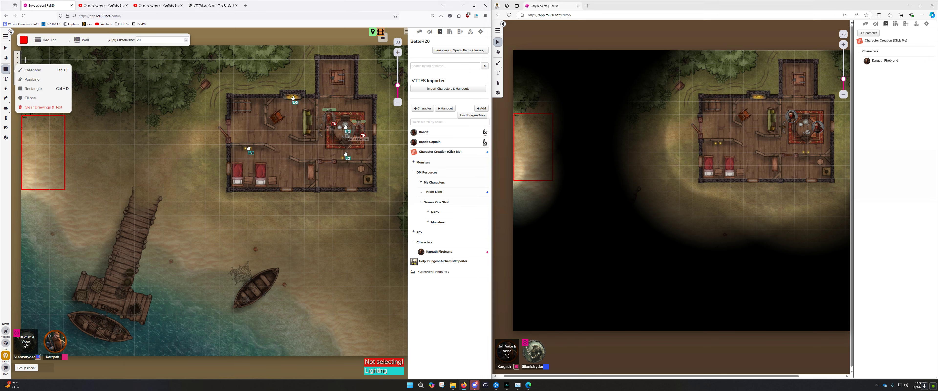
{"action": "left_click", "coordinate": [34, 81]}
{"action": "left_click", "coordinate": [23, 41]}
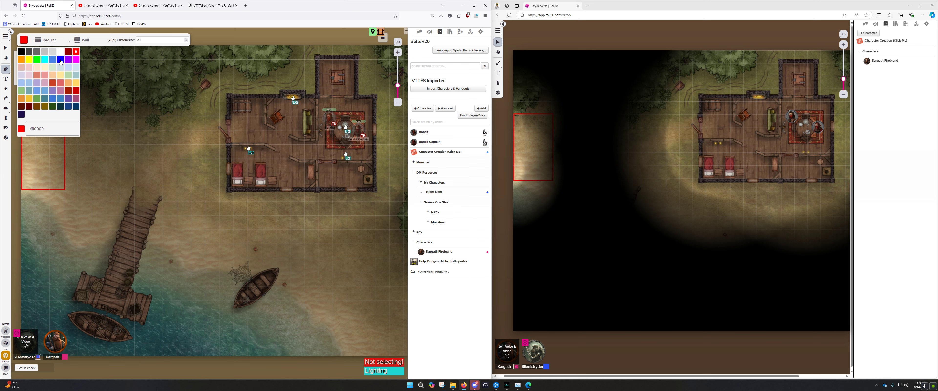
{"action": "left_click", "coordinate": [60, 60]}
{"action": "left_click", "coordinate": [24, 41]}
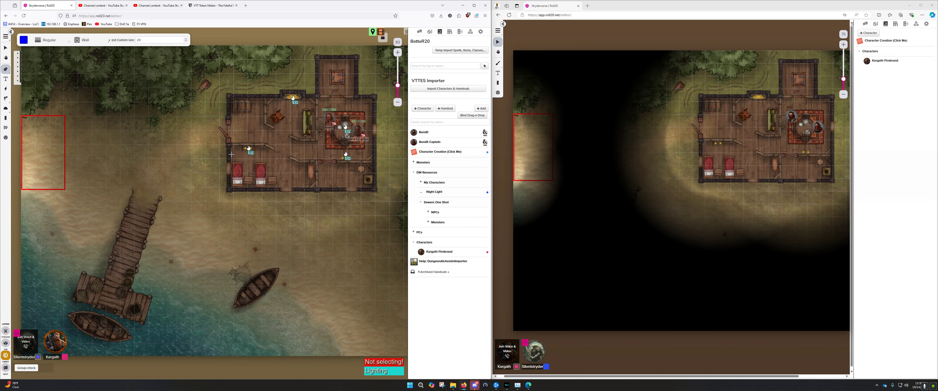
Trace a wall barrier from the west entrance along the north wall, around the fireplace and north room, to the east wall's window
{"action": "left_click", "coordinate": [228, 122]}
{"action": "scroll", "coordinate": [280, 96], "scroll_direction": "up", "scroll_amount": 3}
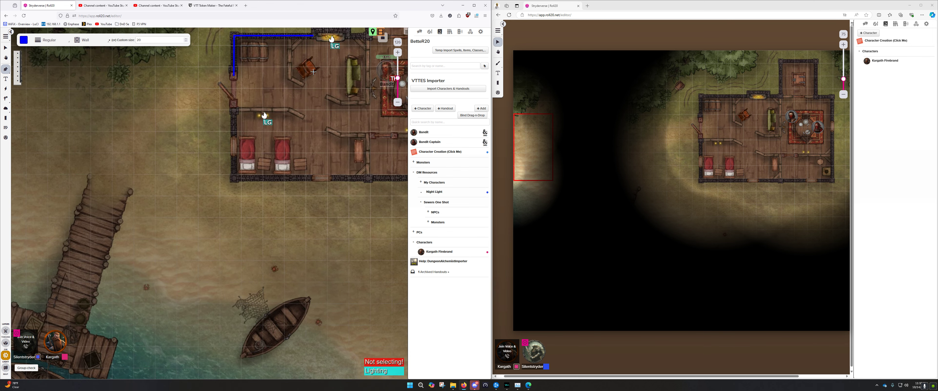
{"action": "scroll", "coordinate": [149, 242], "scroll_direction": "down", "scroll_amount": 3}
{"action": "scroll", "coordinate": [352, 58], "scroll_direction": "up", "scroll_amount": 2}
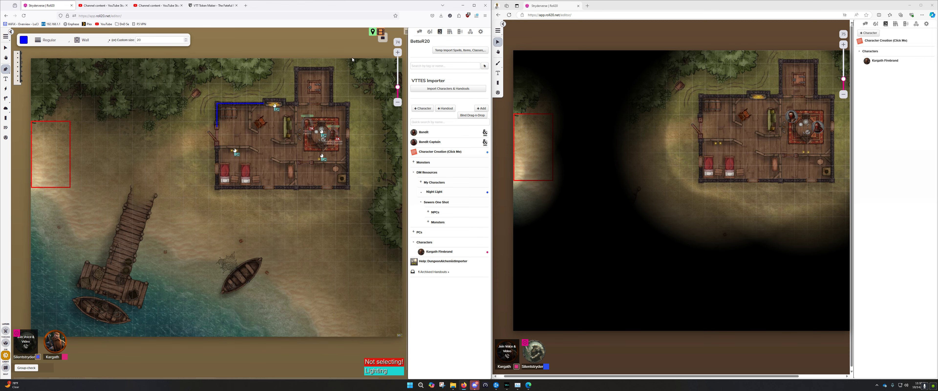
{"action": "scroll", "coordinate": [345, 256], "scroll_direction": "down", "scroll_amount": 3}
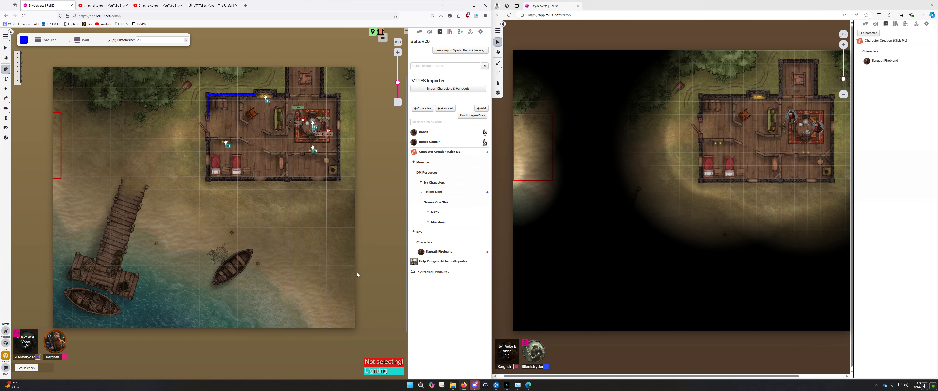
{"action": "scroll", "coordinate": [322, 66], "scroll_direction": "up", "scroll_amount": 3}
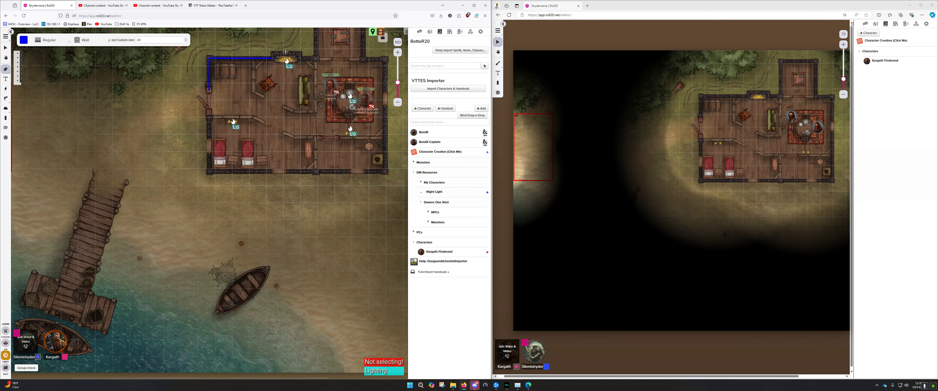
{"action": "left_click", "coordinate": [273, 53]}
{"action": "left_click", "coordinate": [300, 53]}
{"action": "scroll", "coordinate": [315, 58], "scroll_direction": "down", "scroll_amount": 2}
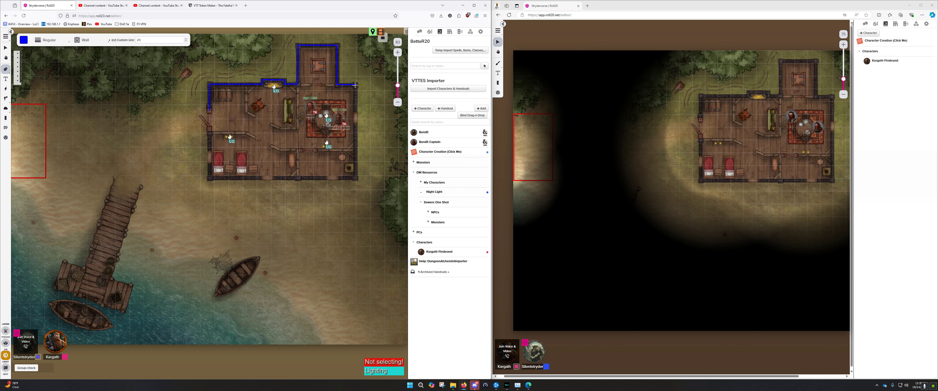
{"action": "double_click", "coordinate": [355, 111]}
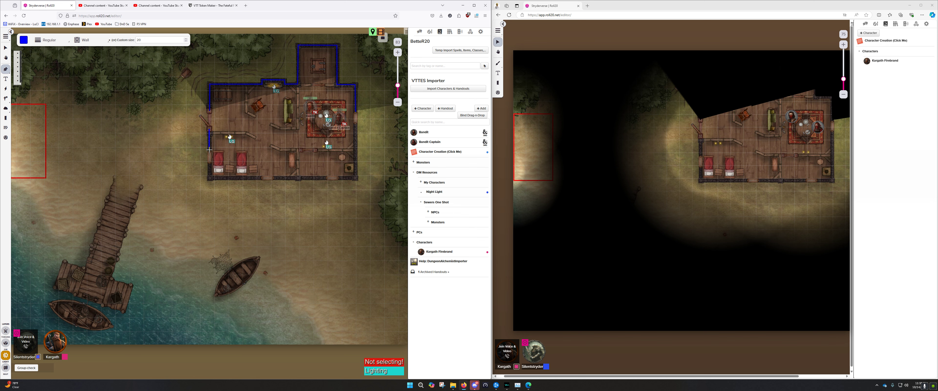
Trace the remaining outer walls on the west, south and east sides of the house, leaving gaps at the windows
{"action": "double_click", "coordinate": [209, 150]}
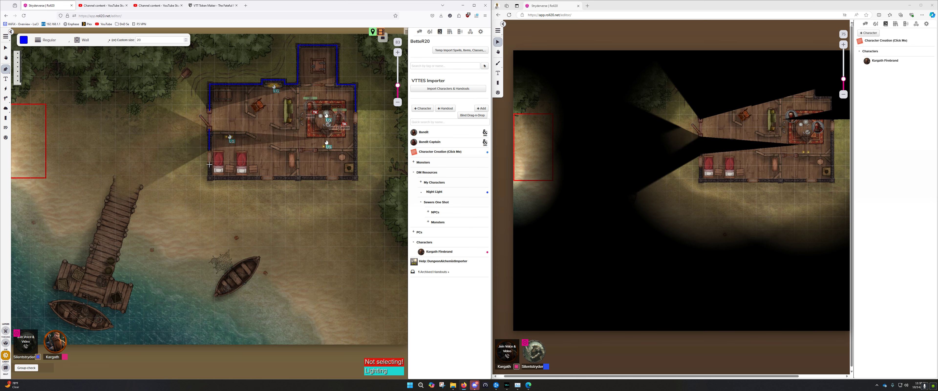
{"action": "right_click", "coordinate": [260, 178]}
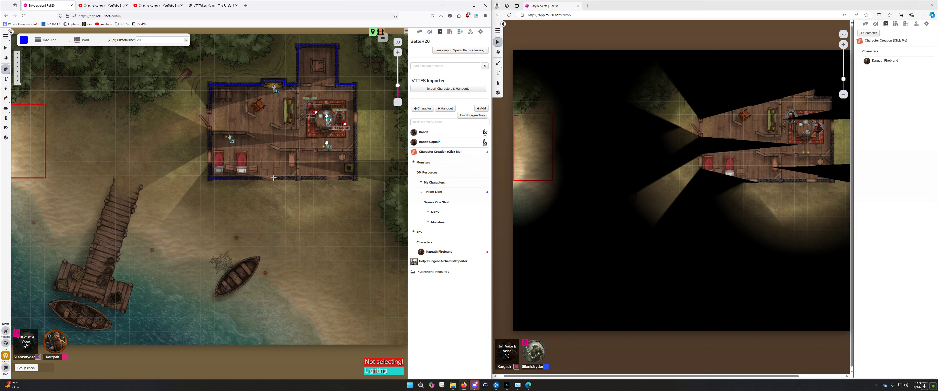
{"action": "right_click", "coordinate": [326, 177]}
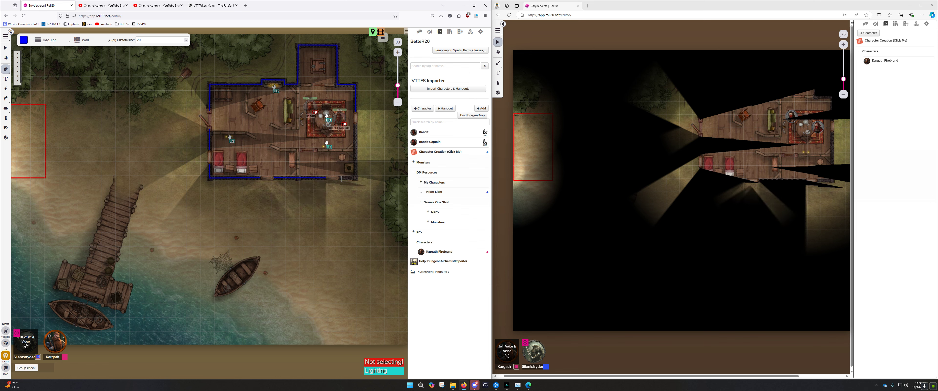
{"action": "left_click", "coordinate": [339, 178]}
{"action": "right_click", "coordinate": [355, 123]}
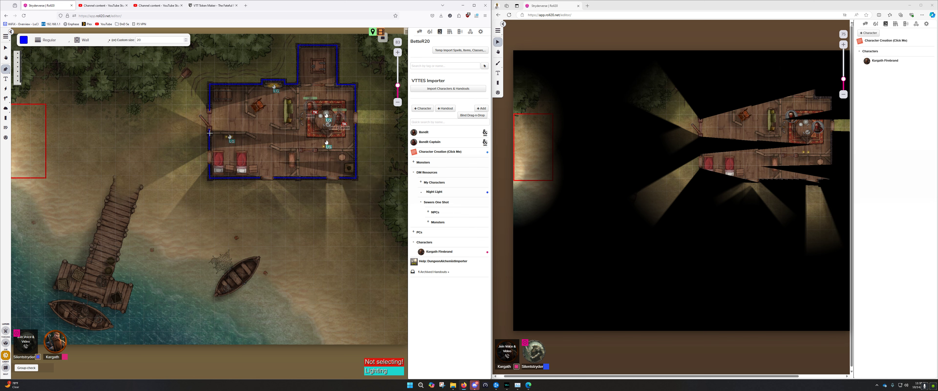
Trace the interior walls north of the two-bed room and along the hallway's south side to the east wall
{"action": "left_click", "coordinate": [244, 133]}
{"action": "double_click", "coordinate": [255, 138]}
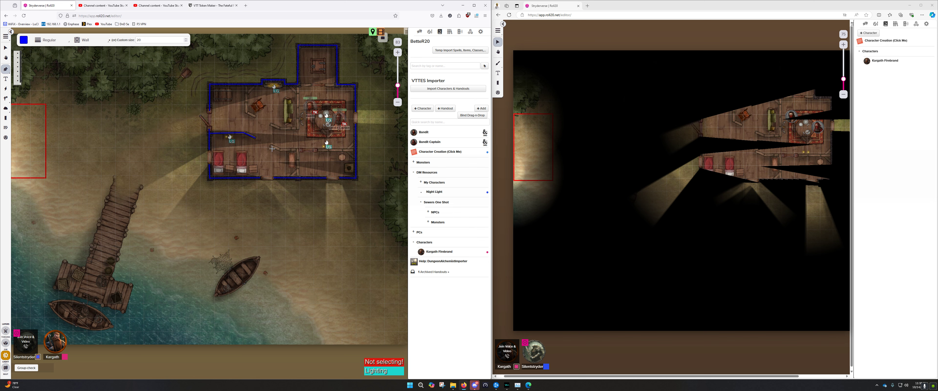
{"action": "left_click", "coordinate": [271, 145]}
{"action": "left_click", "coordinate": [300, 149]}
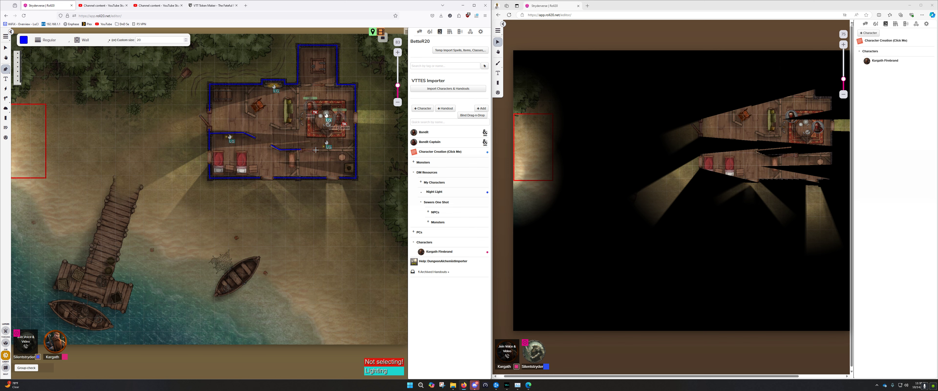
{"action": "left_click", "coordinate": [354, 149]}
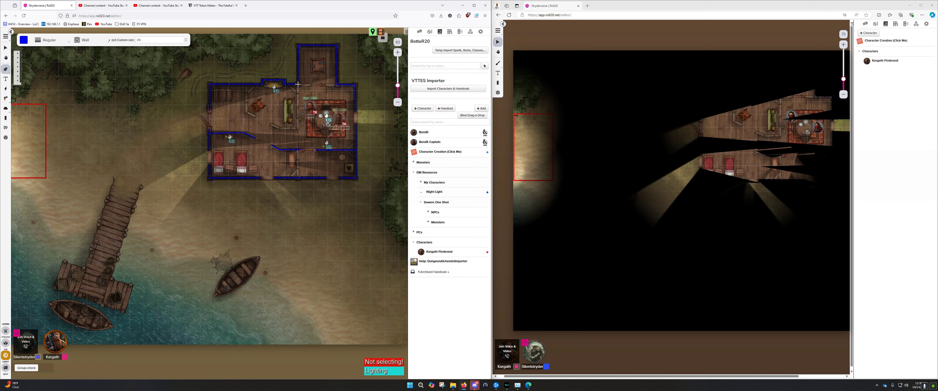
Trace the dining room's west wall with its hallway corner, the northwest room's partition and the wall dividing the southern rooms
{"action": "left_click", "coordinate": [297, 127]}
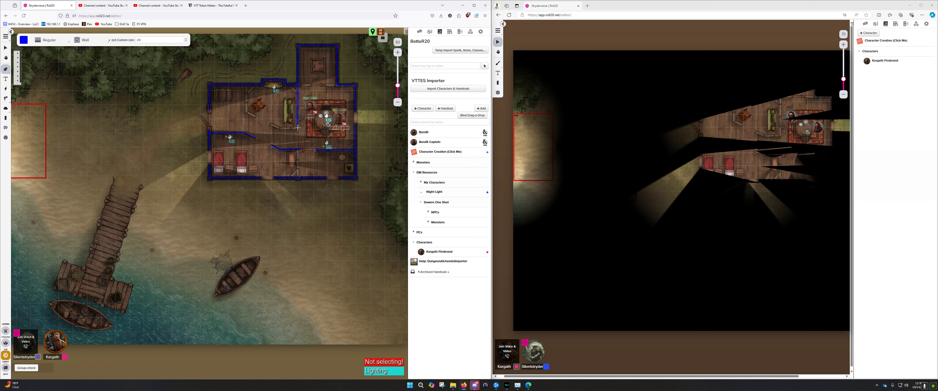
{"action": "left_click", "coordinate": [280, 128]}
{"action": "right_click", "coordinate": [271, 124]}
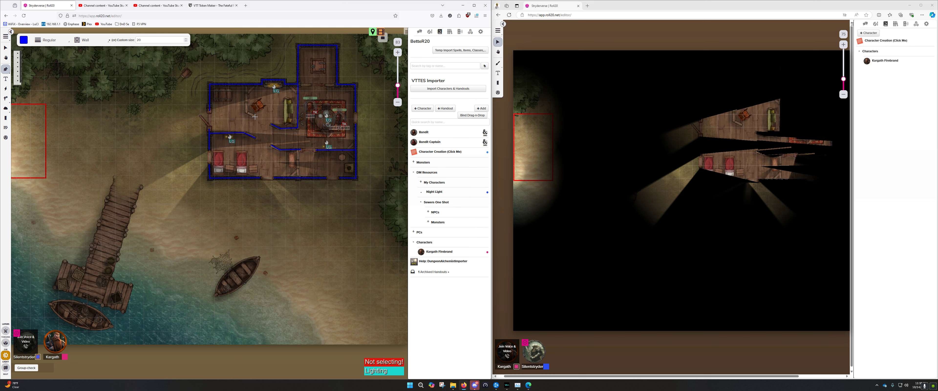
{"action": "left_click", "coordinate": [246, 111]}
{"action": "left_click", "coordinate": [246, 84]}
{"action": "right_click", "coordinate": [246, 84]}
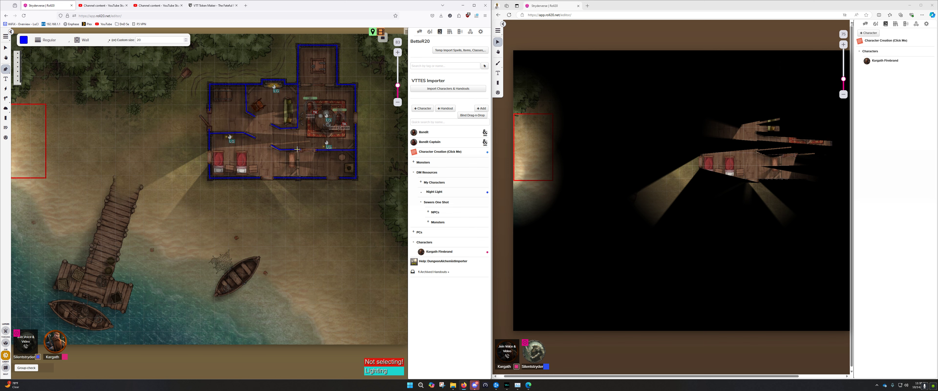
{"action": "right_click", "coordinate": [297, 179]}
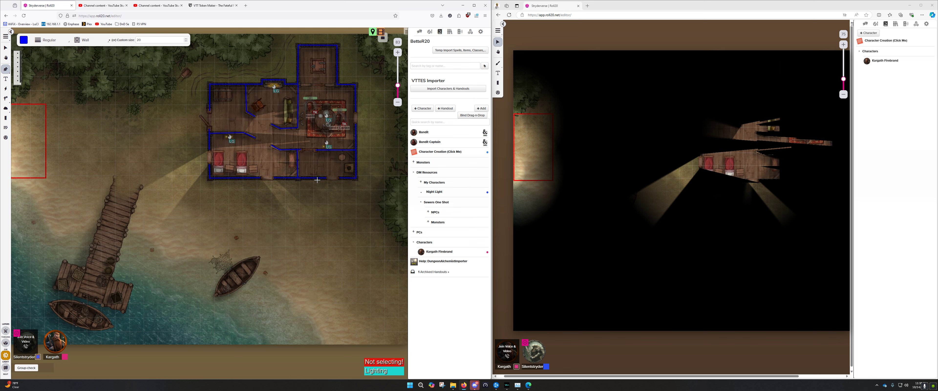
Enable restricted player token movement and place a door at the house's west entrance
{"action": "left_click", "coordinate": [6, 100]}
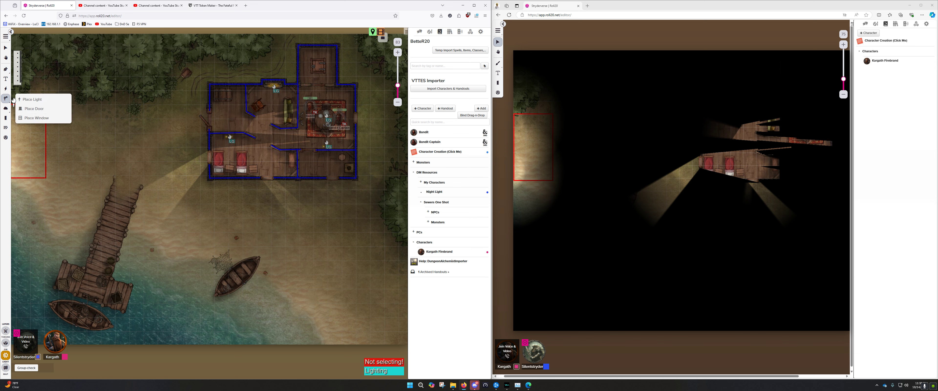
{"action": "left_click", "coordinate": [34, 109]}
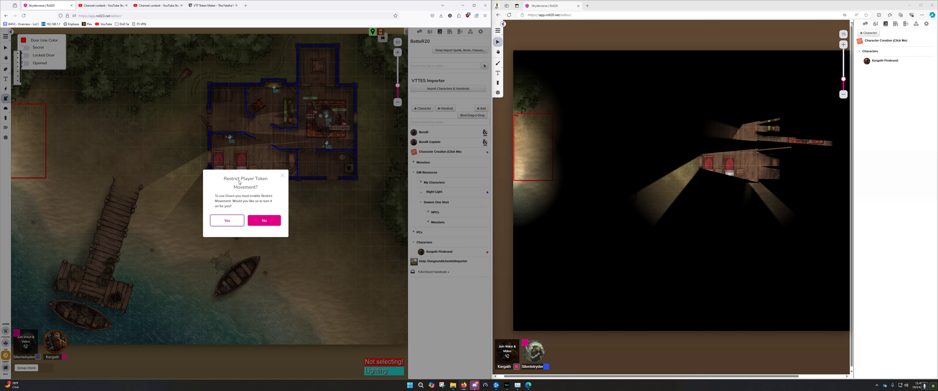
{"action": "left_click", "coordinate": [228, 221]}
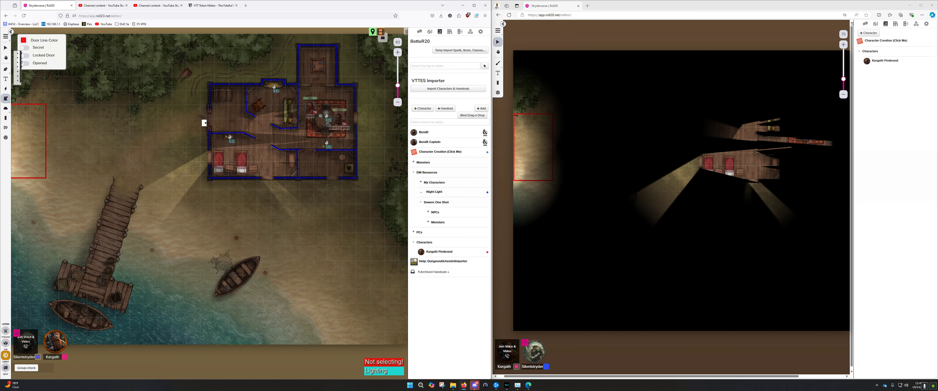
{"action": "left_click", "coordinate": [209, 119]}
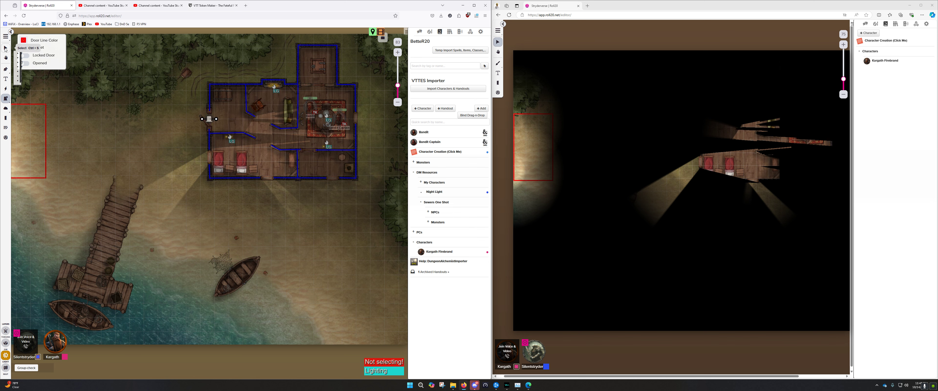
Align the west entrance door's end points with the wall so the door closes the full opening
{"action": "left_click", "coordinate": [5, 49]}
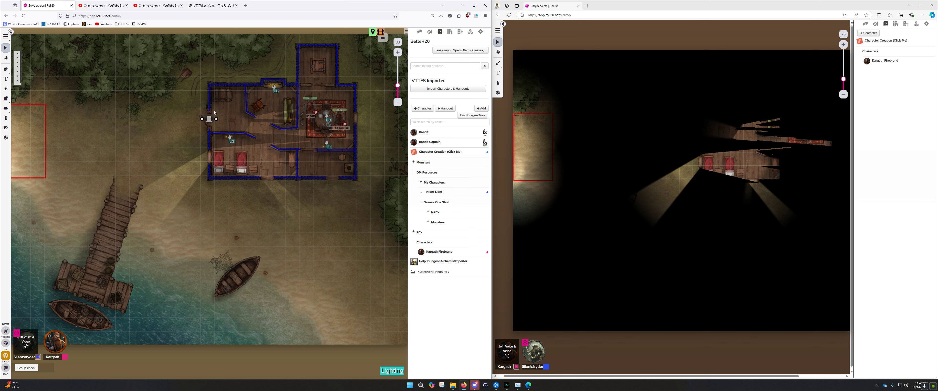
{"action": "left_click_drag", "start_coordinate": [216, 118], "coordinate": [210, 132]}
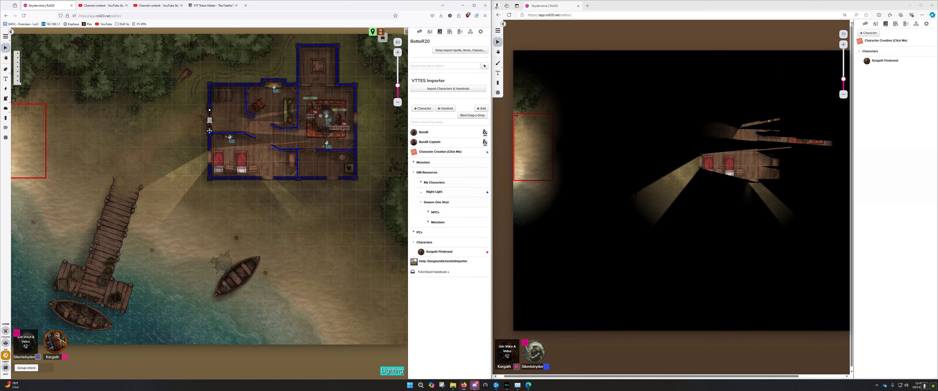
{"action": "left_click_drag", "start_coordinate": [209, 130], "coordinate": [209, 131]}
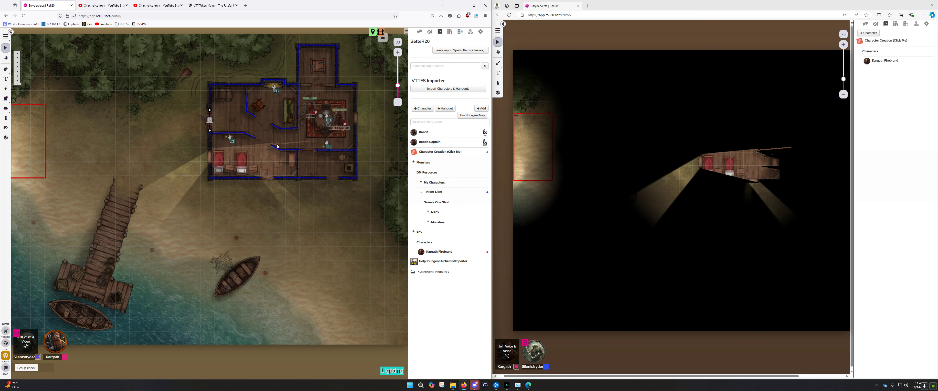
Place doors in the opening to the north room and in the north wall of the southeast room
{"action": "left_click", "coordinate": [5, 99]}
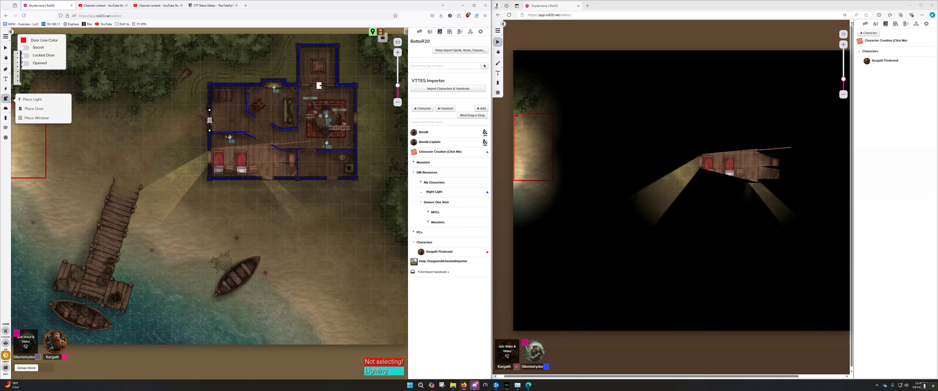
{"action": "left_click", "coordinate": [320, 85]}
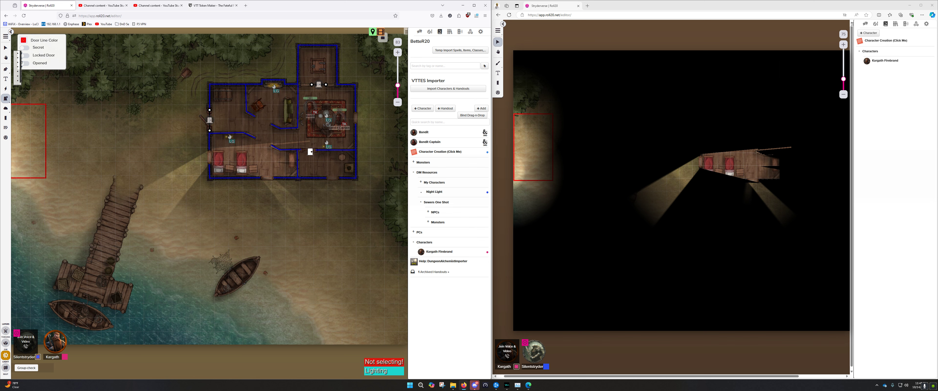
{"action": "left_click", "coordinate": [308, 148]}
Adjust the southeast room door's end points so the door spans its opening in the wall
{"action": "left_click", "coordinate": [6, 48]}
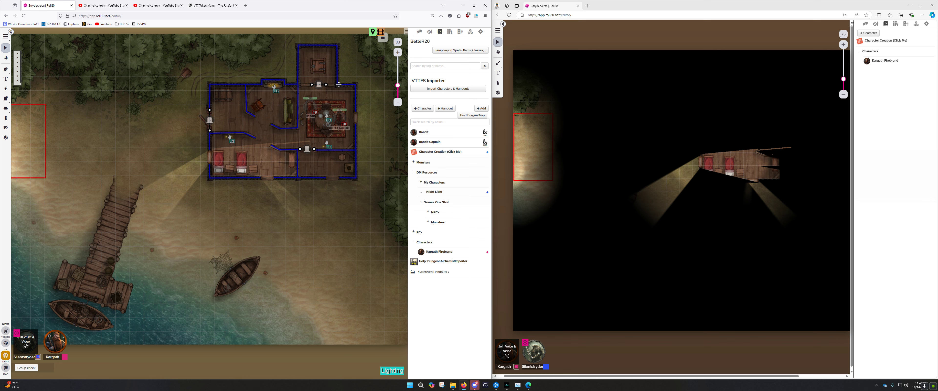
{"action": "left_click_drag", "start_coordinate": [314, 149], "coordinate": [297, 150]}
{"action": "right_click", "coordinate": [315, 151]}
{"action": "left_click_drag", "start_coordinate": [299, 150], "coordinate": [316, 150]}
Draw a wall line from the north room's southeast corner to the east end of its door
{"action": "left_click", "coordinate": [6, 69]}
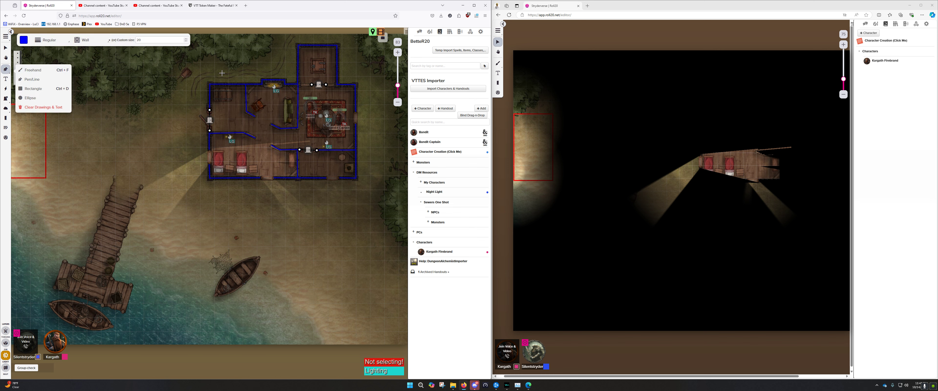
{"action": "left_click", "coordinate": [31, 80]}
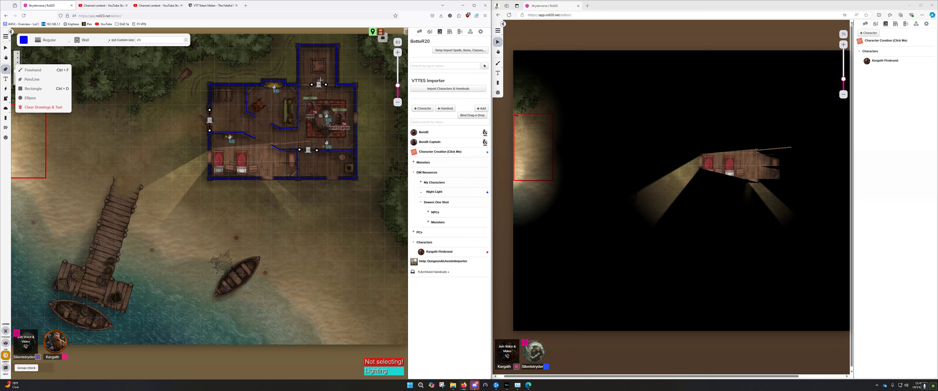
{"action": "left_click", "coordinate": [338, 84]}
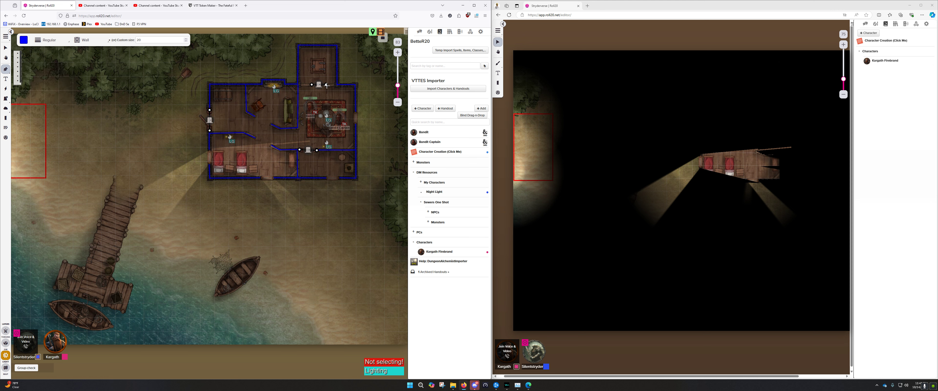
{"action": "double_click", "coordinate": [326, 85]}
Place windows in the gaps of the house's west wall, south wall and east wall
{"action": "left_click", "coordinate": [6, 98]}
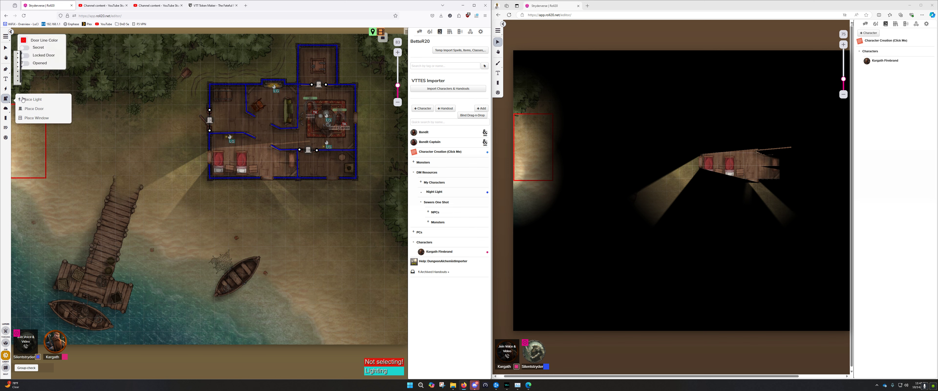
{"action": "left_click", "coordinate": [30, 119]}
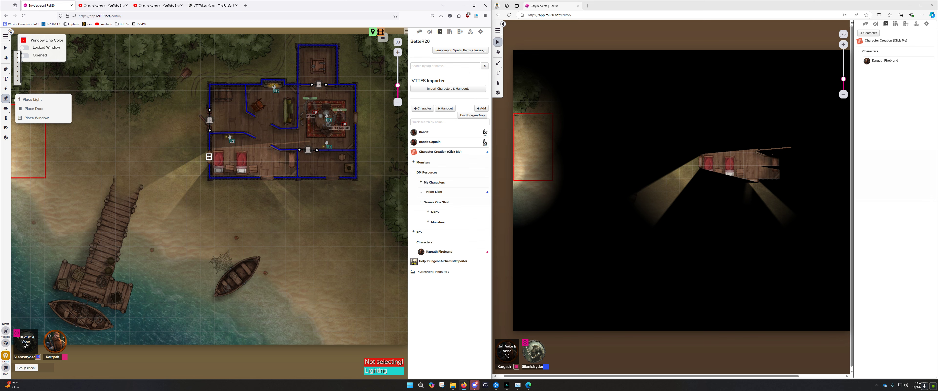
{"action": "left_click", "coordinate": [209, 156]}
{"action": "left_click", "coordinate": [269, 177]}
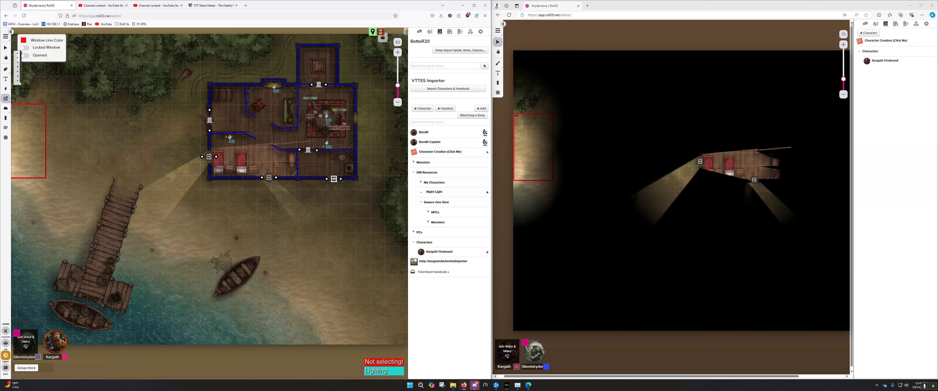
{"action": "left_click", "coordinate": [355, 118]}
Align the end points of the west, southeast and east windows with the wall gaps they fill
{"action": "left_click", "coordinate": [5, 47]}
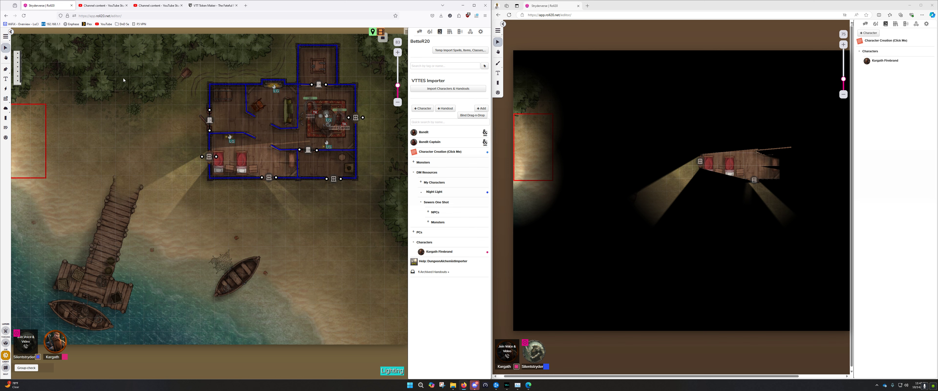
{"action": "mouse_move", "coordinate": [203, 156]}
{"action": "left_mouse_down"}
{"action": "mouse_move", "coordinate": [209, 149]}
{"action": "mouse_move", "coordinate": [210, 165]}
{"action": "left_mouse_up"}
{"action": "left_click", "coordinate": [341, 178]}
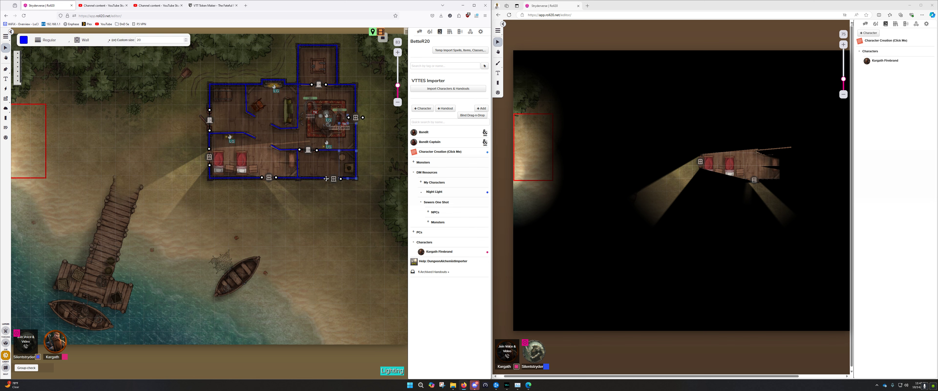
{"action": "right_click", "coordinate": [344, 187]}
{"action": "left_click", "coordinate": [342, 178]}
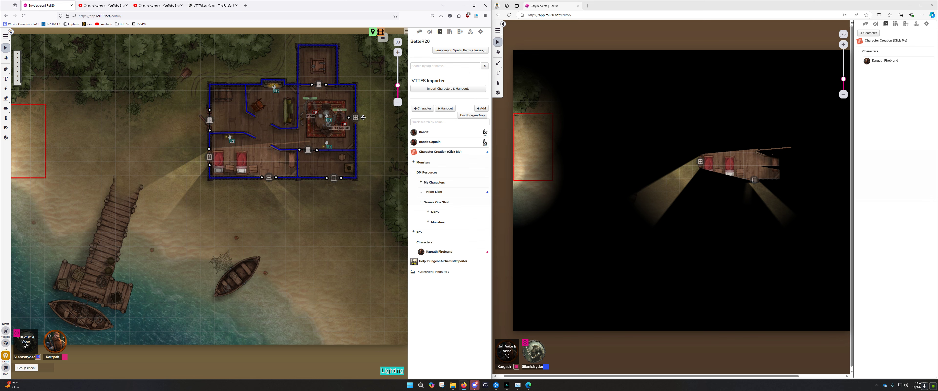
{"action": "mouse_move", "coordinate": [363, 117]}
{"action": "left_mouse_down"}
{"action": "mouse_move", "coordinate": [354, 124]}
{"action": "mouse_move", "coordinate": [355, 111]}
{"action": "left_mouse_up"}
In the player's view, place the player character's token in the starting area and move it to the house's west entrance
{"action": "left_click_drag", "start_coordinate": [881, 63], "coordinate": [529, 144]}
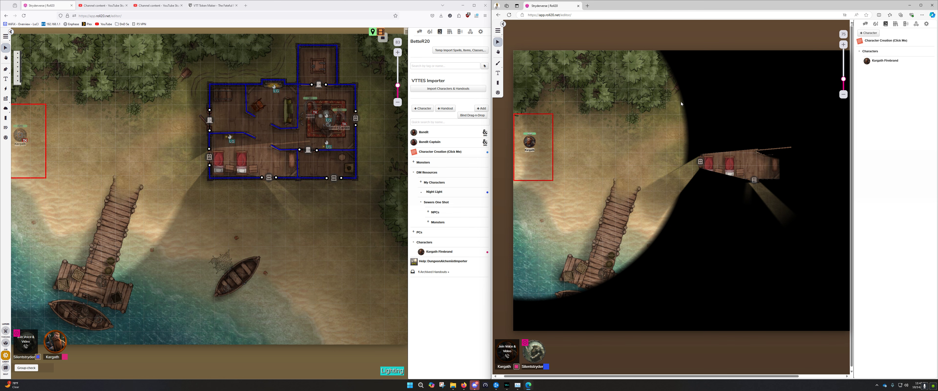
{"action": "left_click_drag", "start_coordinate": [529, 142], "coordinate": [519, 121]}
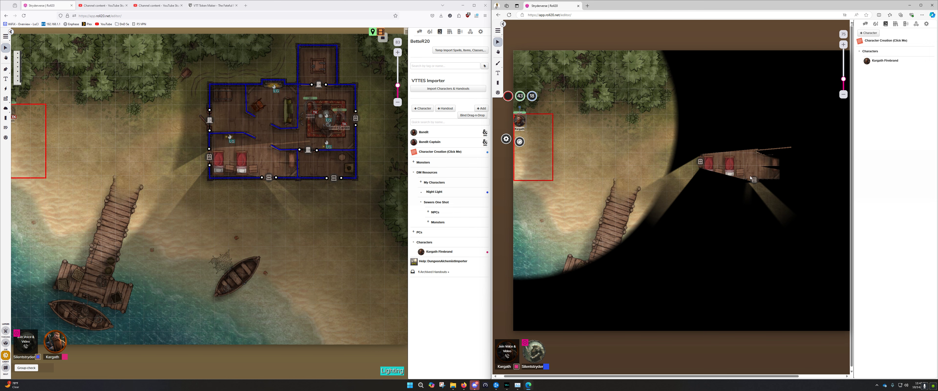
{"action": "left_click_drag", "start_coordinate": [518, 120], "coordinate": [686, 132]}
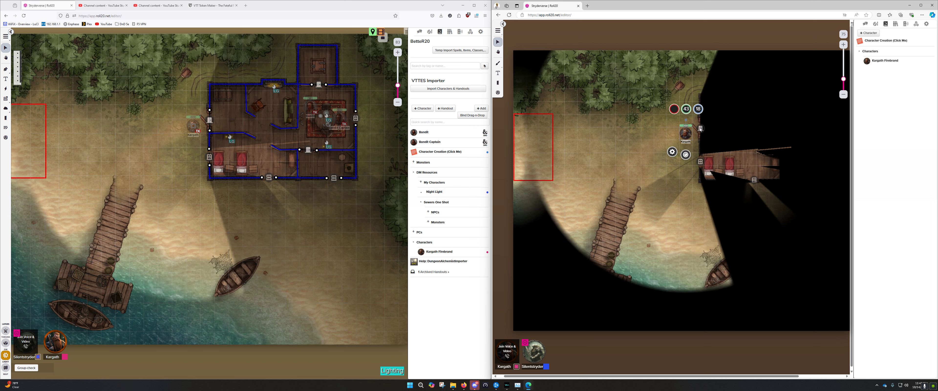
Open the west entrance door as the player and place the token directly outside it
{"action": "left_click", "coordinate": [700, 128]}
{"action": "left_click_drag", "start_coordinate": [689, 135], "coordinate": [686, 120]}
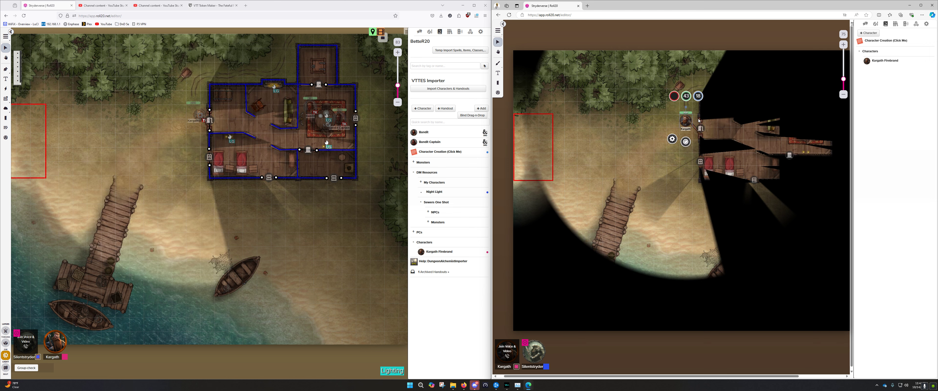
{"action": "left_click", "coordinate": [706, 112]}
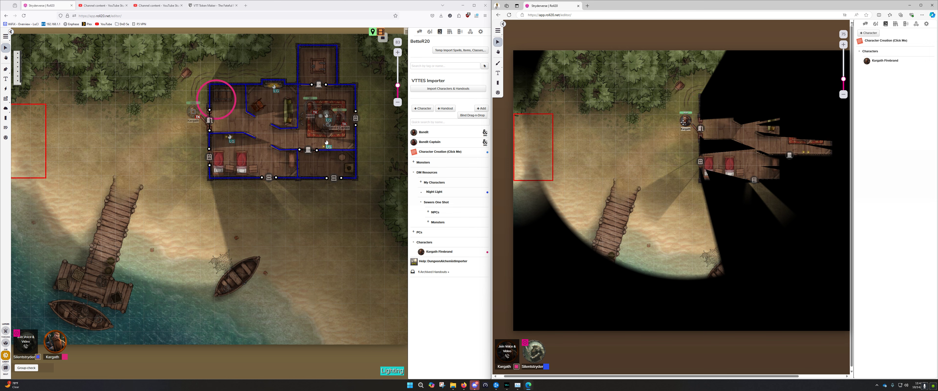
Move the token through the open west door into the middle of the house to check the player's vision
{"action": "left_click_drag", "start_coordinate": [684, 123], "coordinate": [749, 134]}
{"action": "left_click", "coordinate": [745, 118]}
{"action": "left_click", "coordinate": [771, 122]}
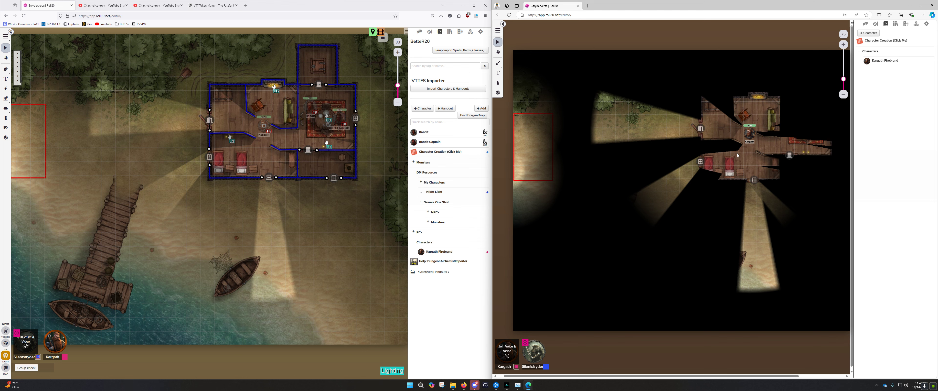
Check the player's view by moving the token to the west window, into the dining room and back out to the beach
{"action": "left_click_drag", "start_coordinate": [751, 135], "coordinate": [700, 162]}
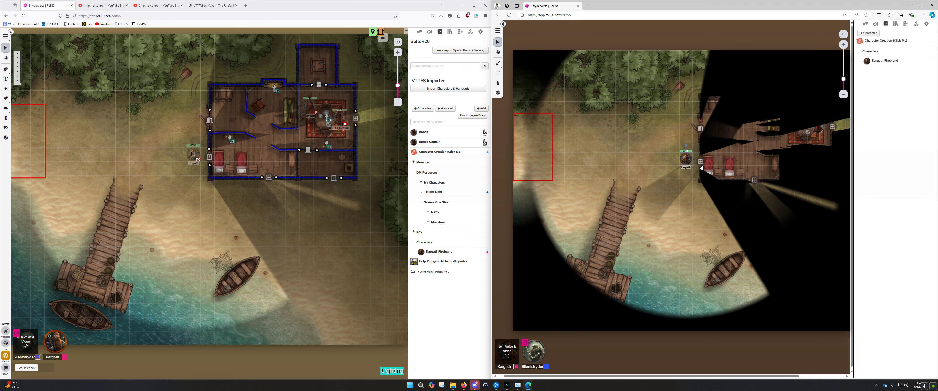
{"action": "left_click_drag", "start_coordinate": [686, 159], "coordinate": [779, 150]}
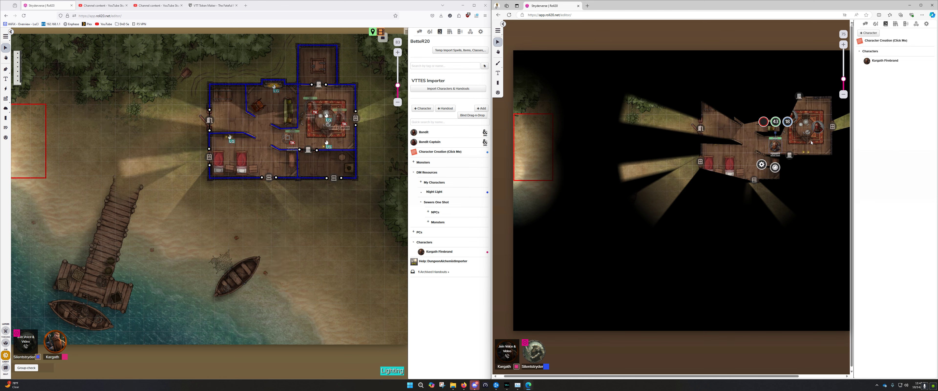
{"action": "left_click", "coordinate": [821, 136]}
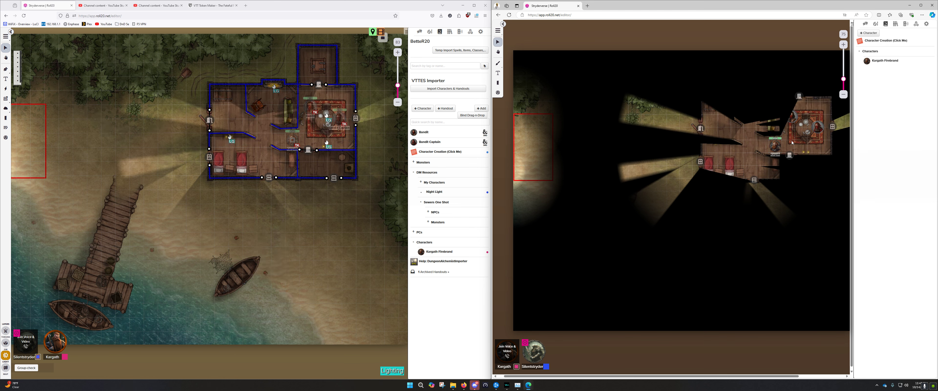
{"action": "left_click_drag", "start_coordinate": [778, 144], "coordinate": [788, 146]}
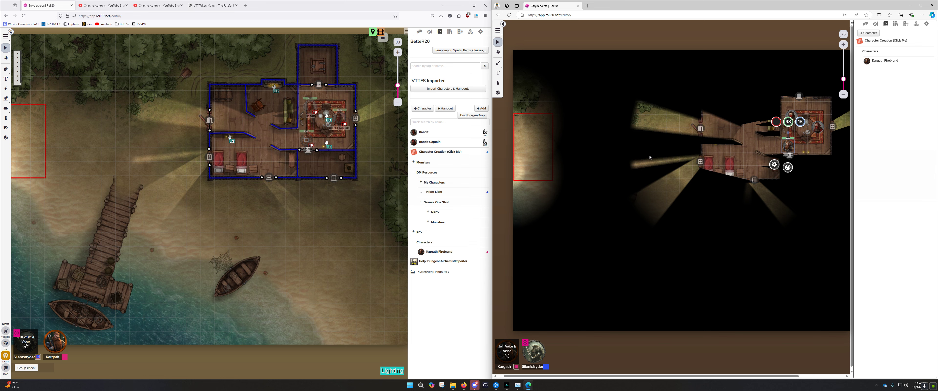
{"action": "left_click_drag", "start_coordinate": [792, 145], "coordinate": [585, 128]}
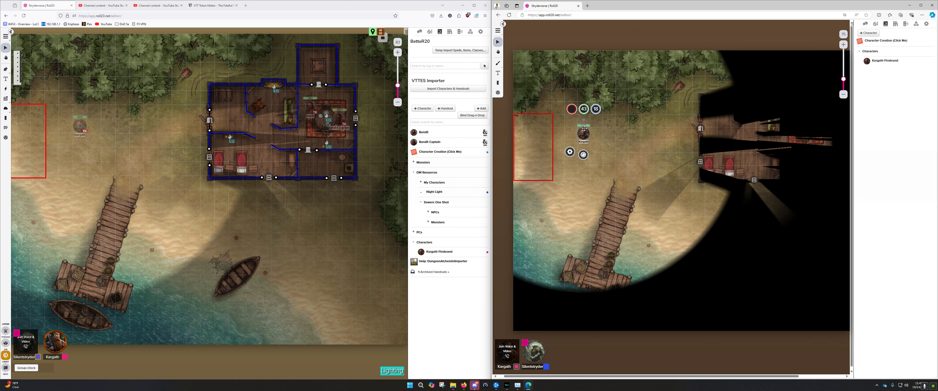
Review New Page 1's lighting settings and movement restriction option, and close the page settings without saving
{"action": "left_click", "coordinate": [383, 39]}
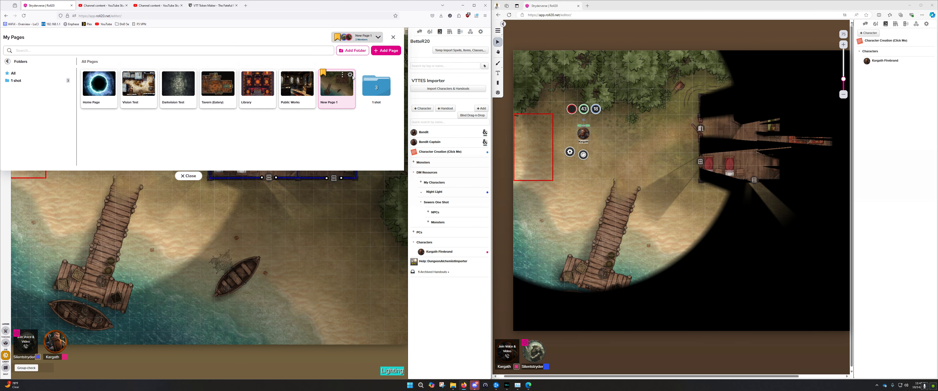
{"action": "left_click", "coordinate": [352, 76]}
{"action": "left_click", "coordinate": [229, 63]}
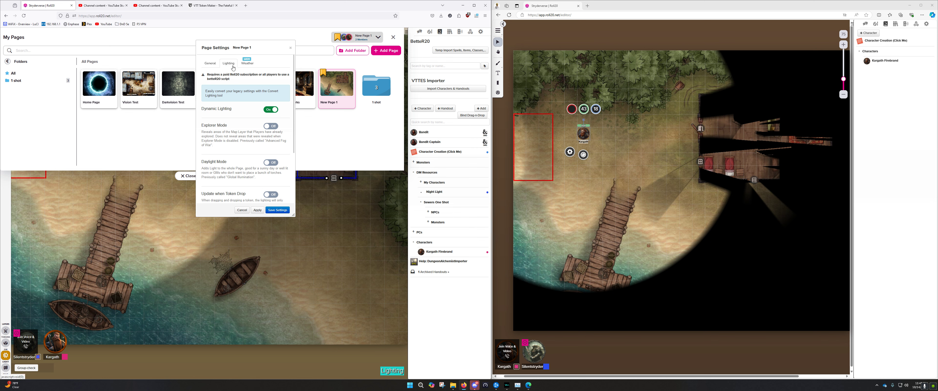
{"action": "left_click", "coordinate": [217, 65]}
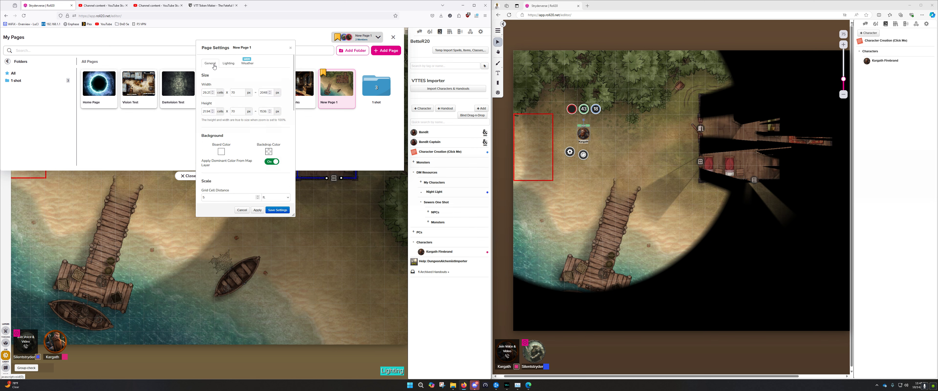
{"action": "scroll", "coordinate": [232, 90], "scroll_direction": "down", "scroll_amount": 3}
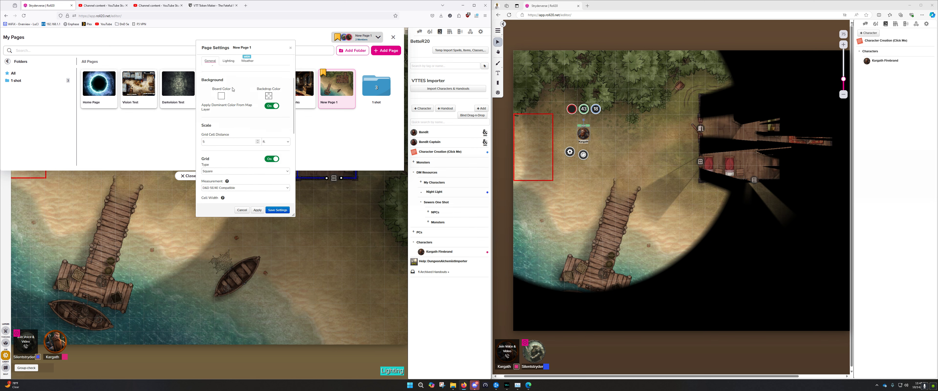
{"action": "scroll", "coordinate": [233, 95], "scroll_direction": "down", "scroll_amount": 3}
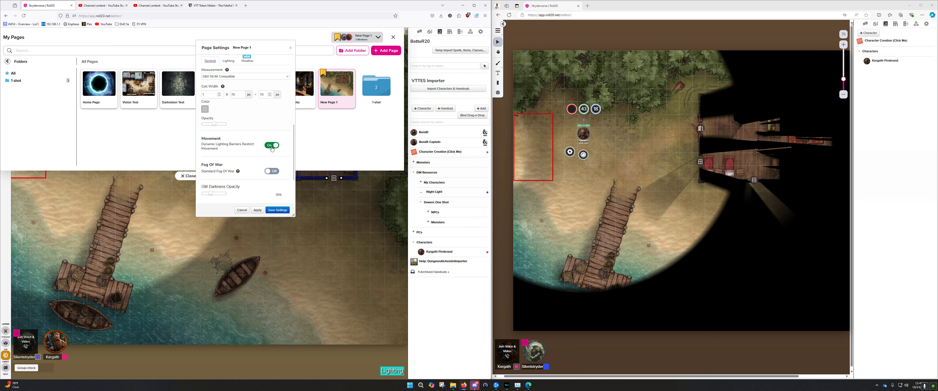
{"action": "left_click", "coordinate": [235, 60]}
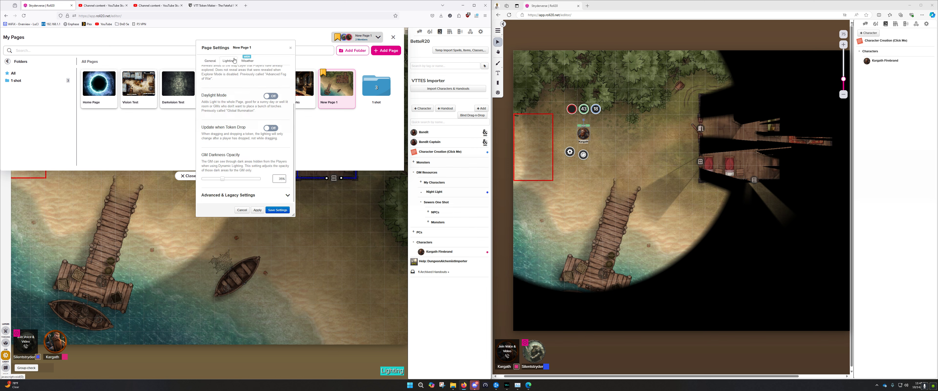
{"action": "left_click", "coordinate": [211, 62]}
{"action": "scroll", "coordinate": [235, 131], "scroll_direction": "down", "scroll_amount": 5}
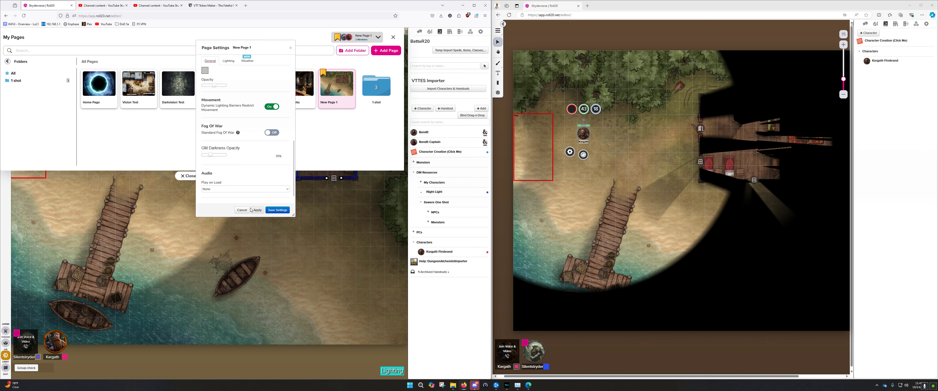
{"action": "left_click", "coordinate": [242, 210]}
{"action": "left_click", "coordinate": [196, 176]}
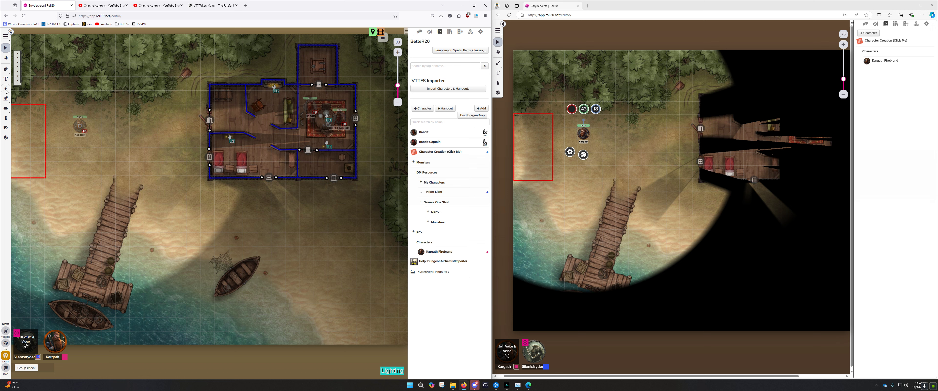
{"action": "left_click", "coordinate": [6, 101]}
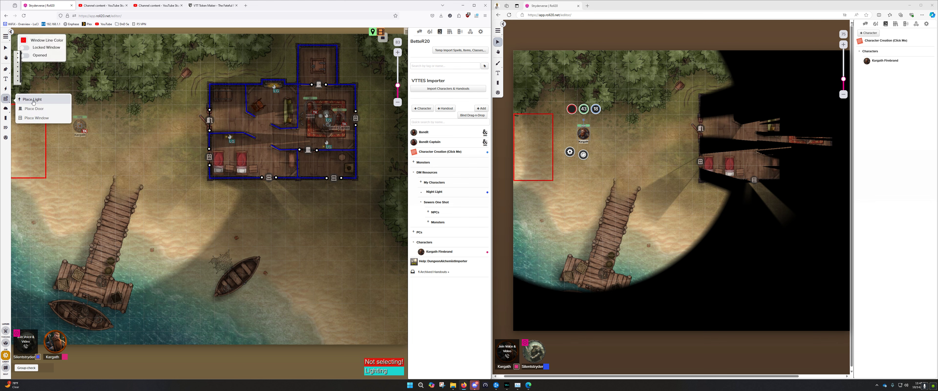
{"action": "left_click", "coordinate": [22, 116]}
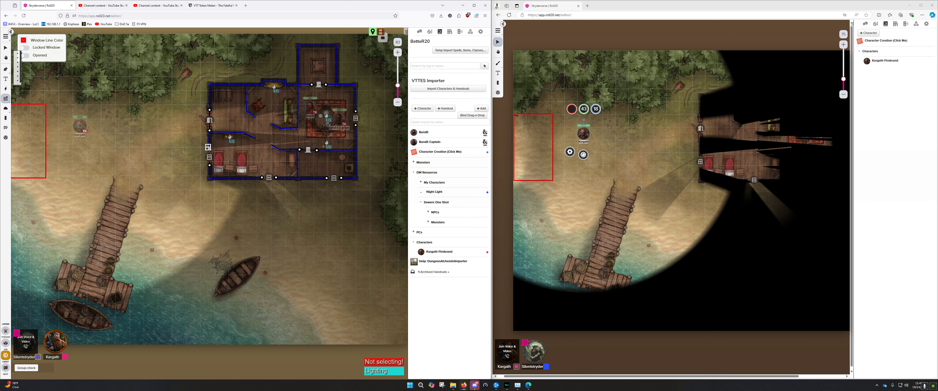
{"action": "left_click", "coordinate": [6, 48]}
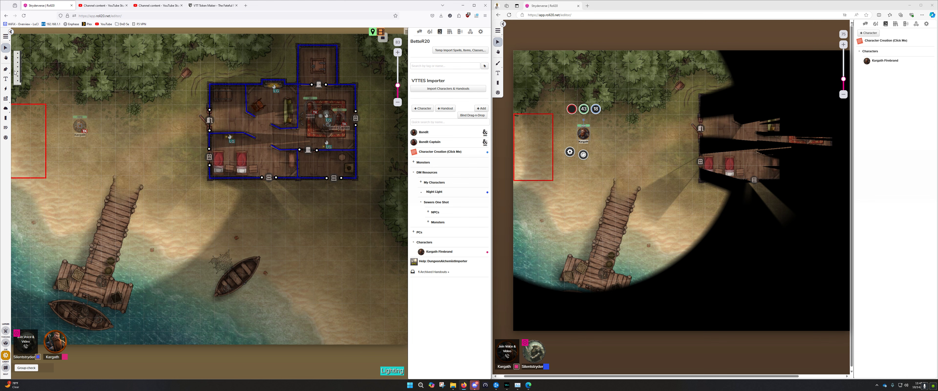
{"action": "left_click", "coordinate": [7, 74]}
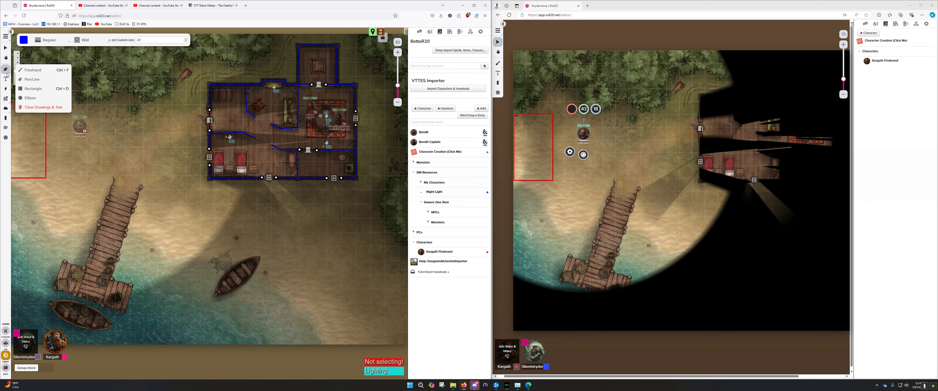